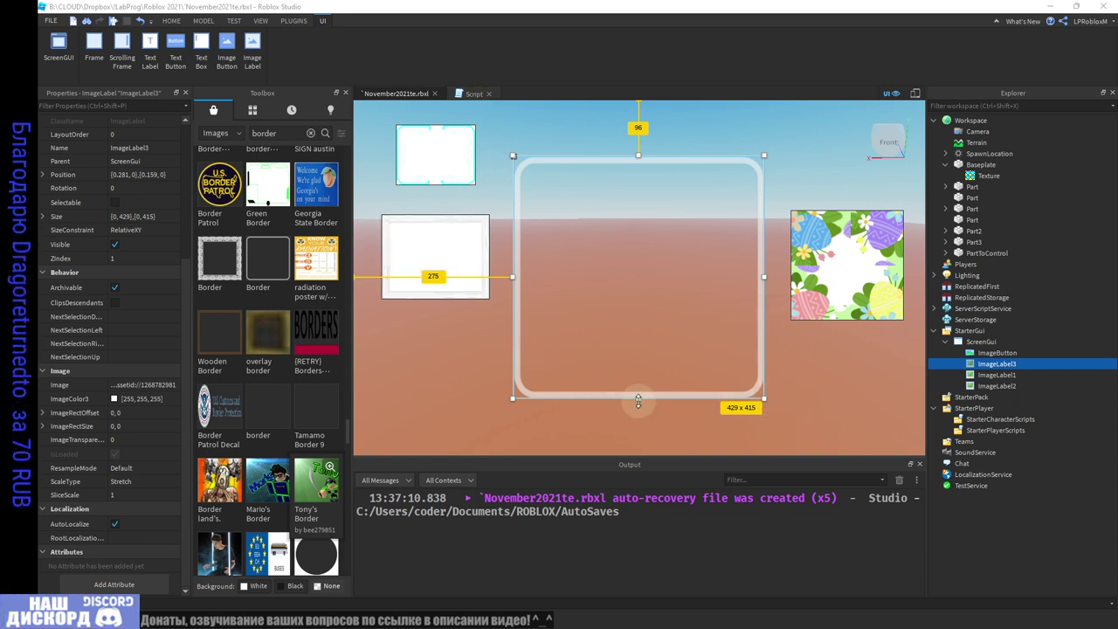
# - Try flattening ImageLabel3, moving it to the lower part of the viewport and widening it to about 731 x 143
pyautogui.moveTo(638, 400); pyautogui.dragTo(596, 244)
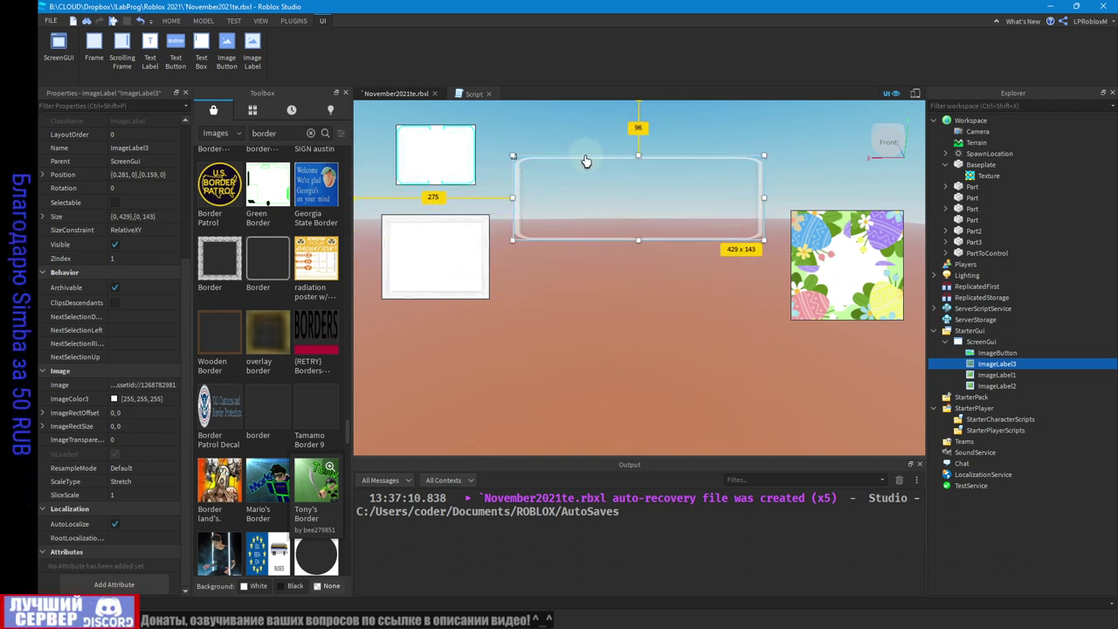
pyautogui.moveTo(582, 157); pyautogui.dragTo(523, 332)
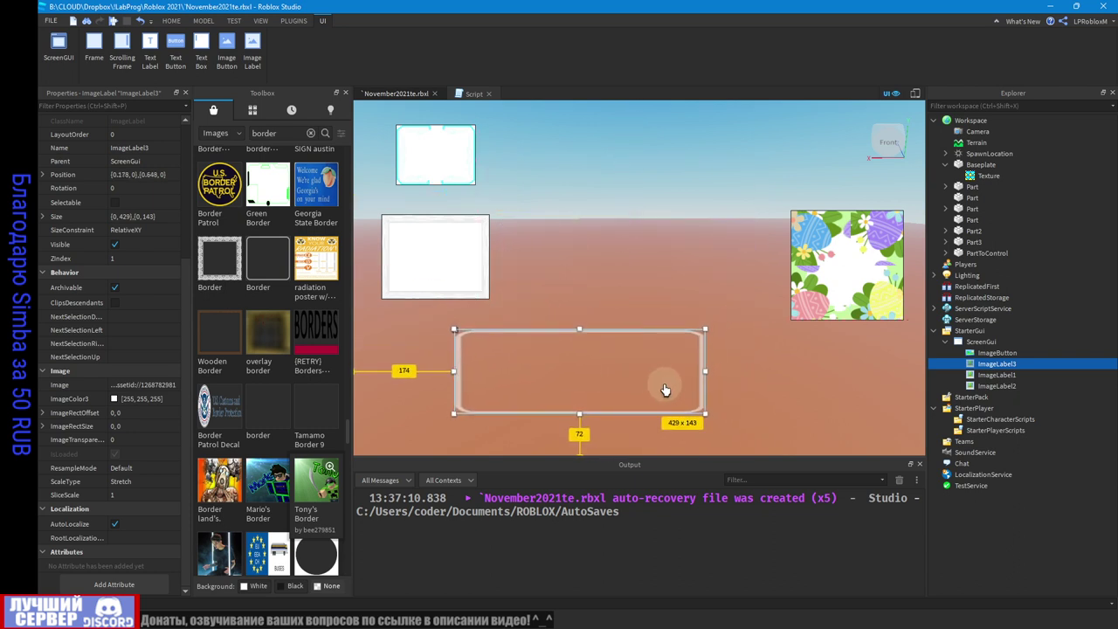
pyautogui.moveTo(706, 372); pyautogui.dragTo(882, 387)
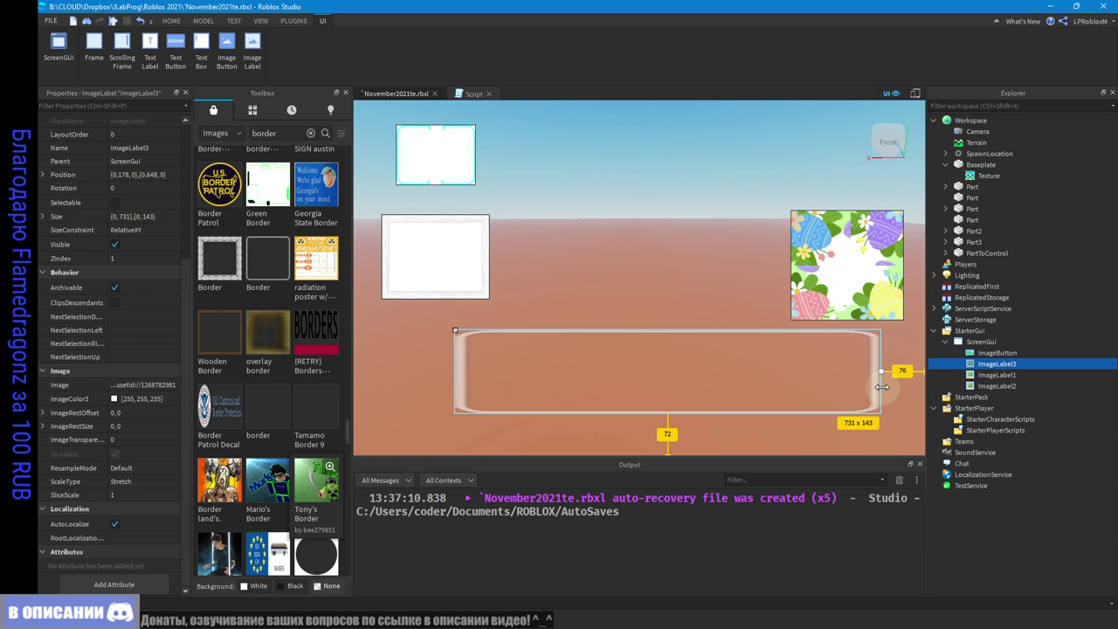
pyautogui.click(604, 332)
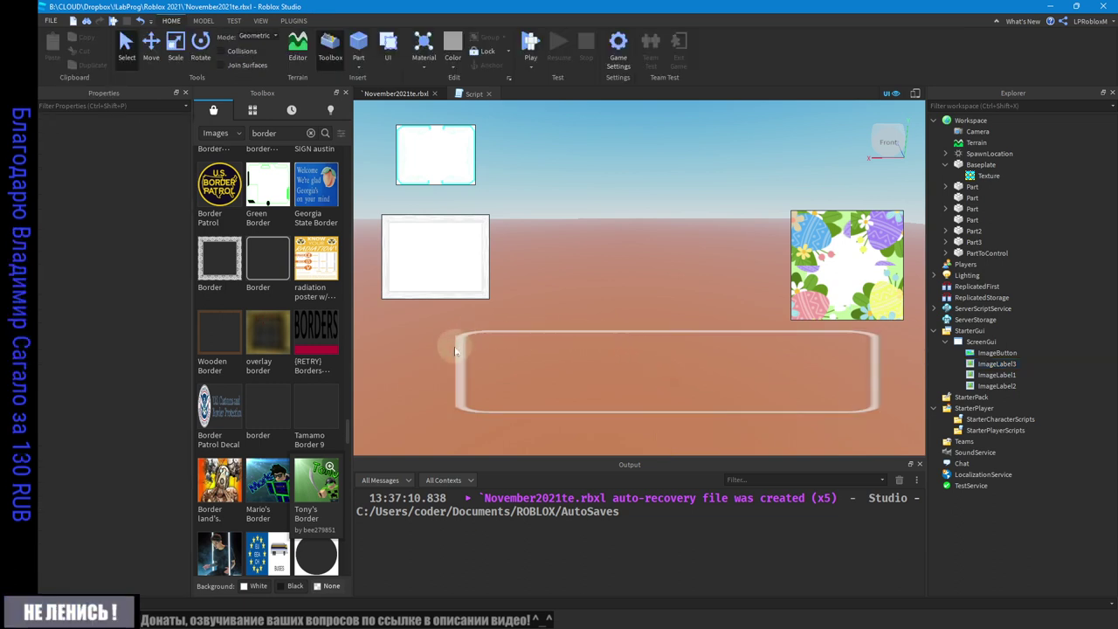
# - Undo the last move and resizes of ImageLabel3
pyautogui.click(872, 364)
pyautogui.hotkey('ctrl', 'z')
pyautogui.hotkey('ctrl', 'z')
pyautogui.hotkey('ctrl', 'z')
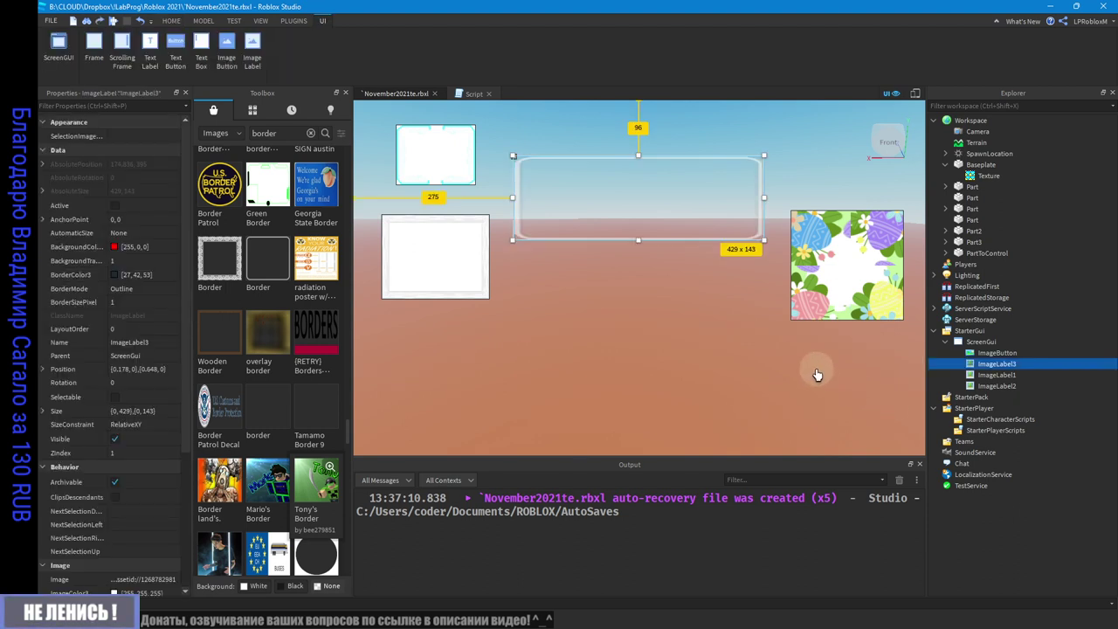
pyautogui.click(769, 372)
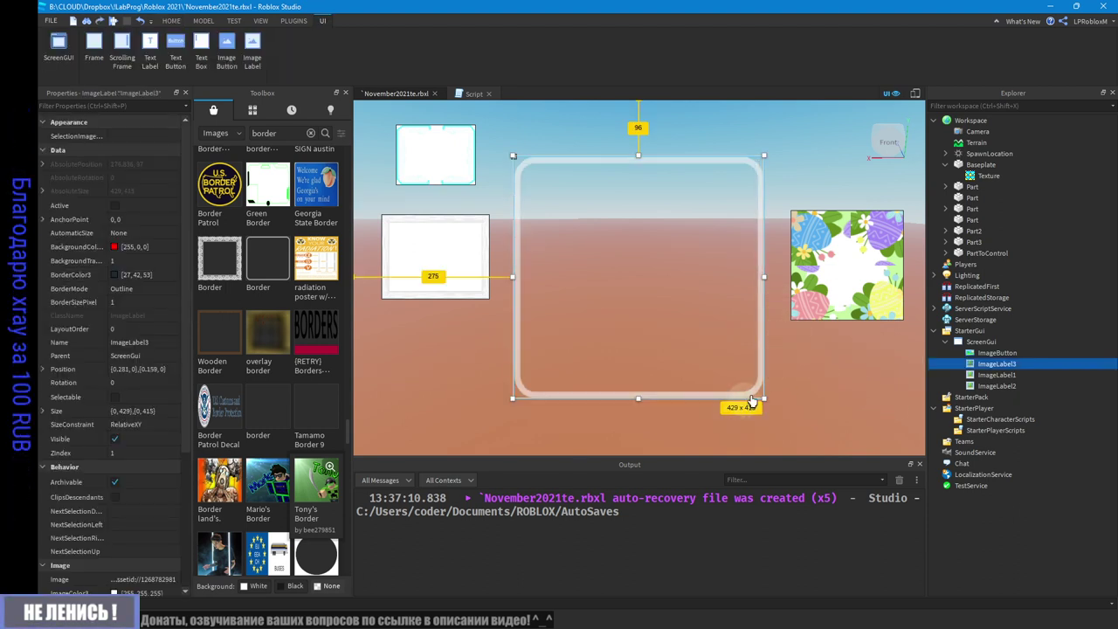
# - Test how ImageLabel3's border stretches by resizing it to several proportions, ending at about 316 x 413
pyautogui.moveTo(638, 398); pyautogui.dragTo(622, 202)
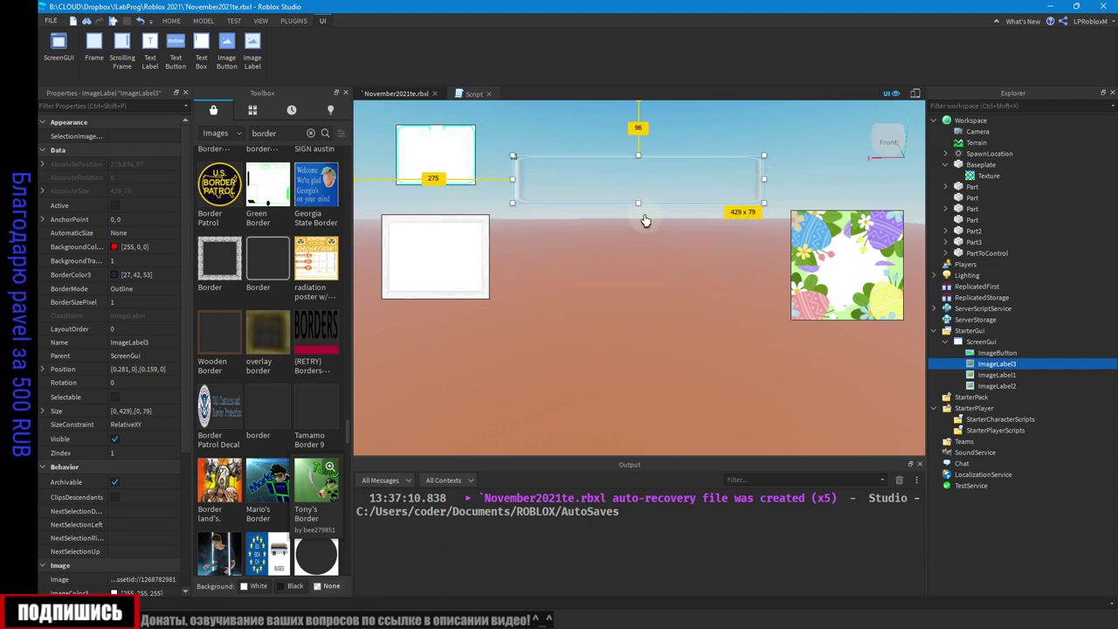
pyautogui.moveTo(640, 204); pyautogui.dragTo(633, 390)
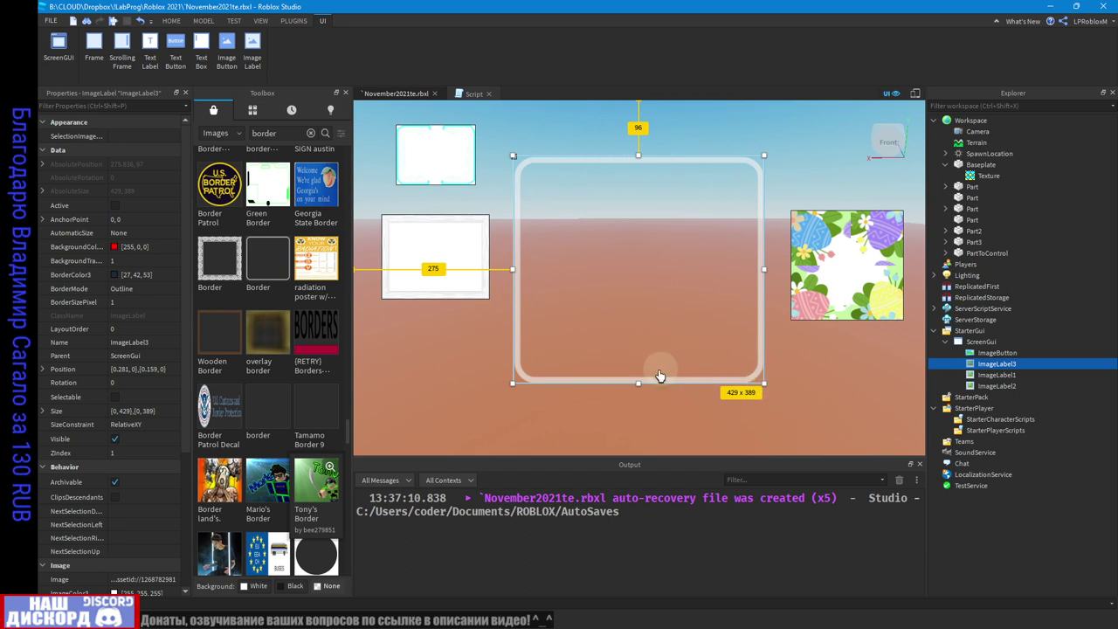
pyautogui.moveTo(636, 387); pyautogui.dragTo(650, 255)
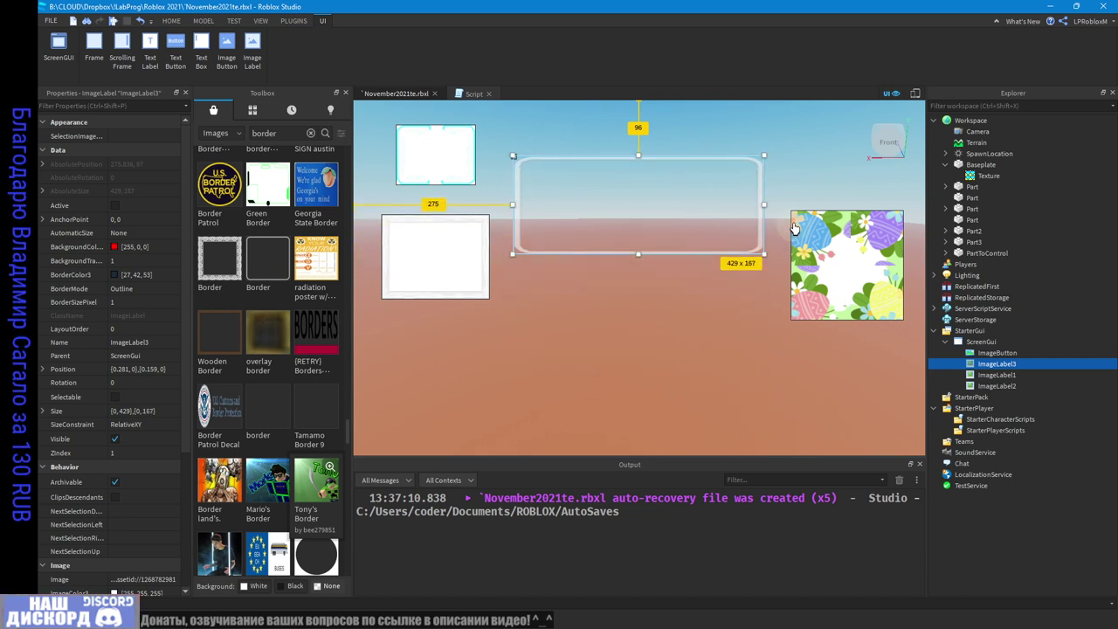
pyautogui.moveTo(766, 208); pyautogui.dragTo(698, 194)
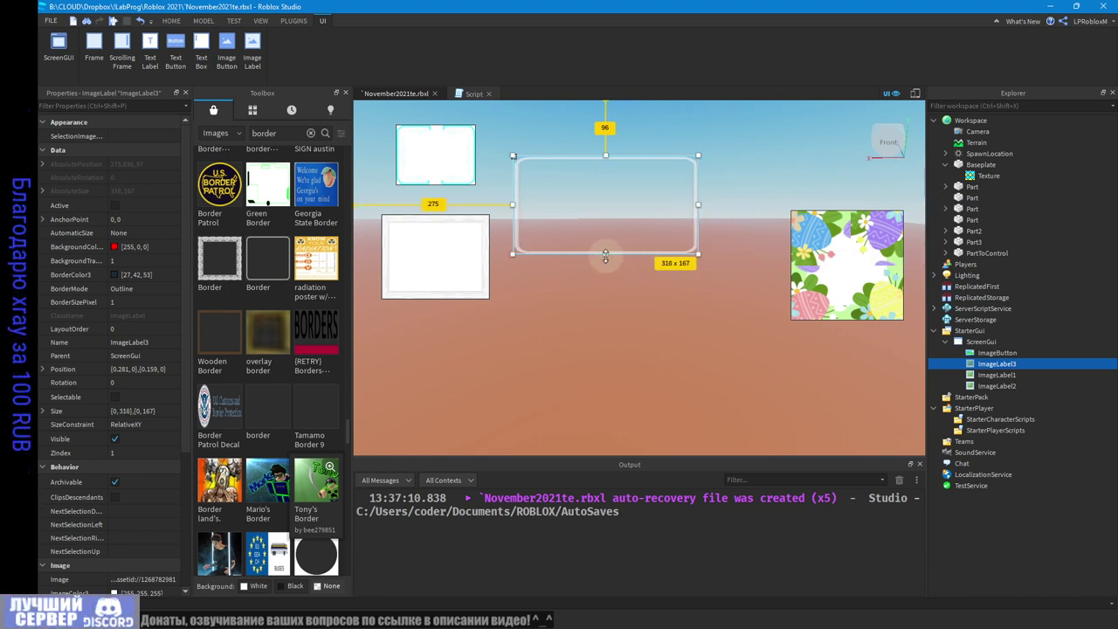
pyautogui.moveTo(606, 255); pyautogui.dragTo(591, 394)
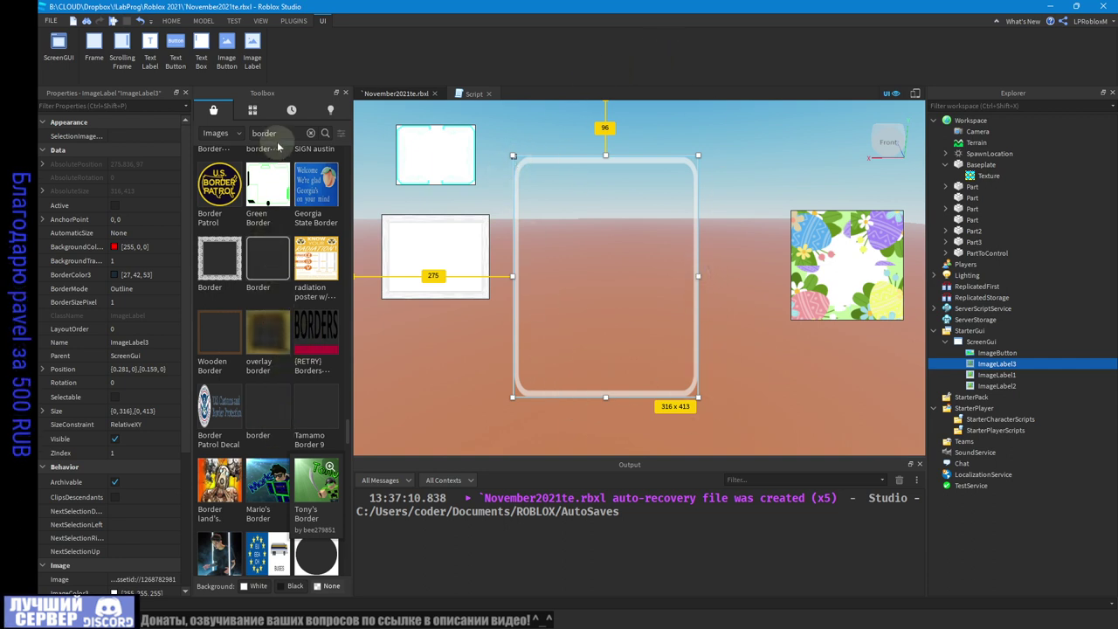
pyautogui.scroll(2, 280, 377)
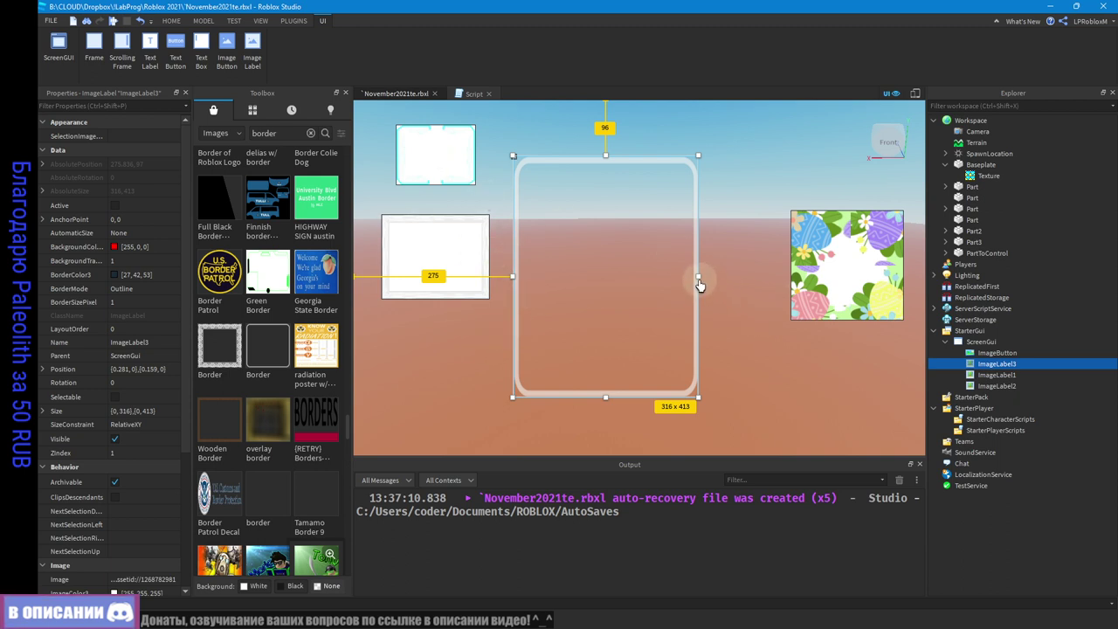
# - Enlarge ImageLabel3 to about 454 x 474
pyautogui.moveTo(700, 276); pyautogui.dragTo(755, 283)
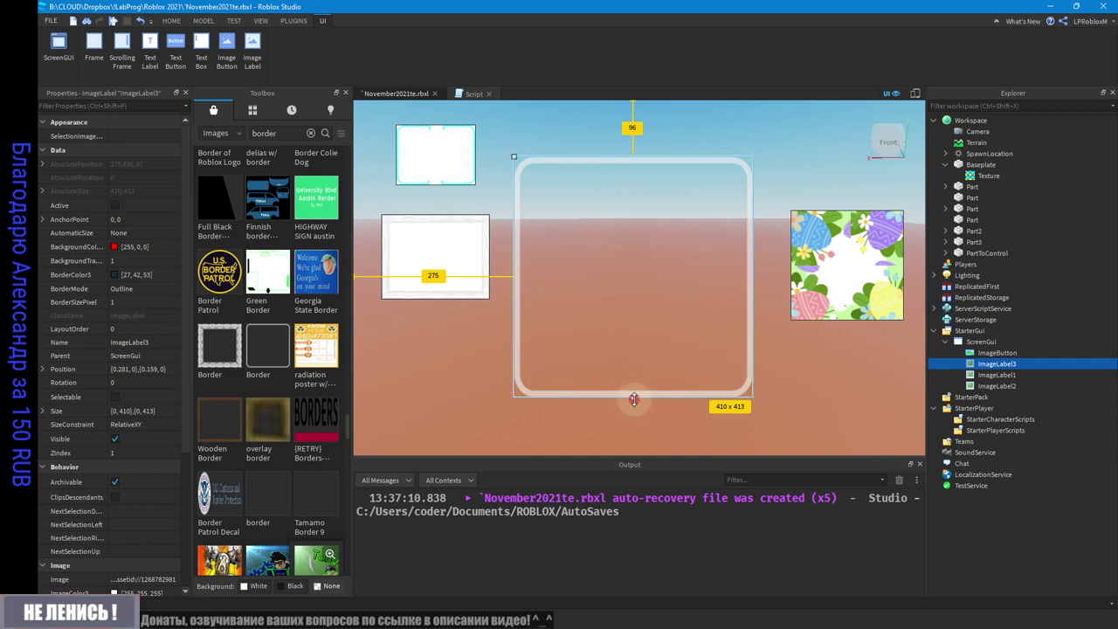
pyautogui.moveTo(634, 399); pyautogui.dragTo(667, 434)
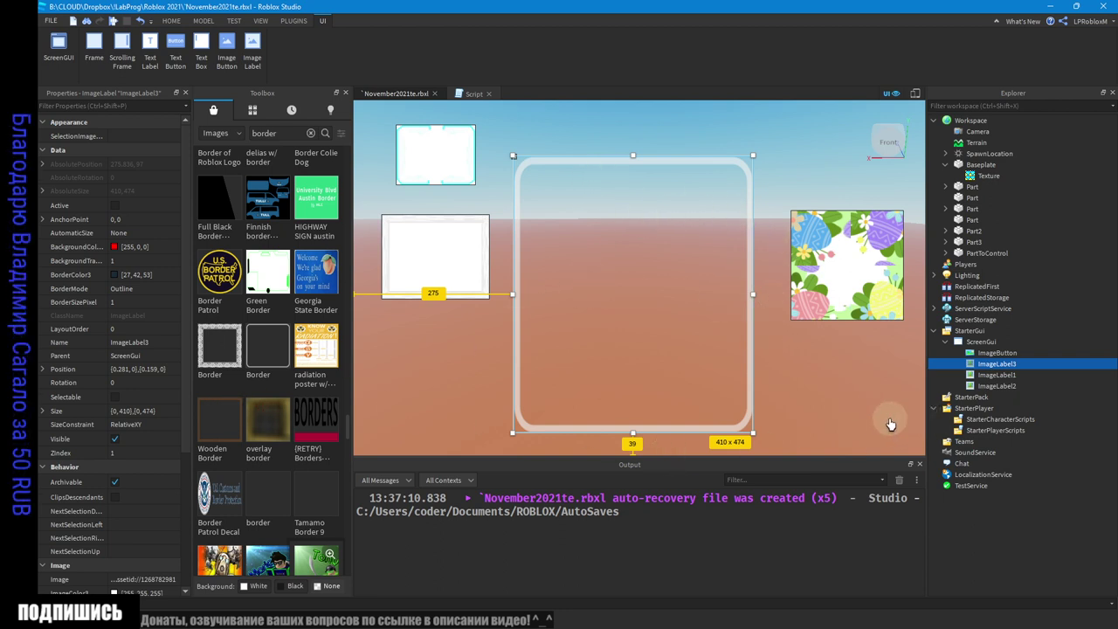
pyautogui.moveTo(753, 294); pyautogui.dragTo(779, 295)
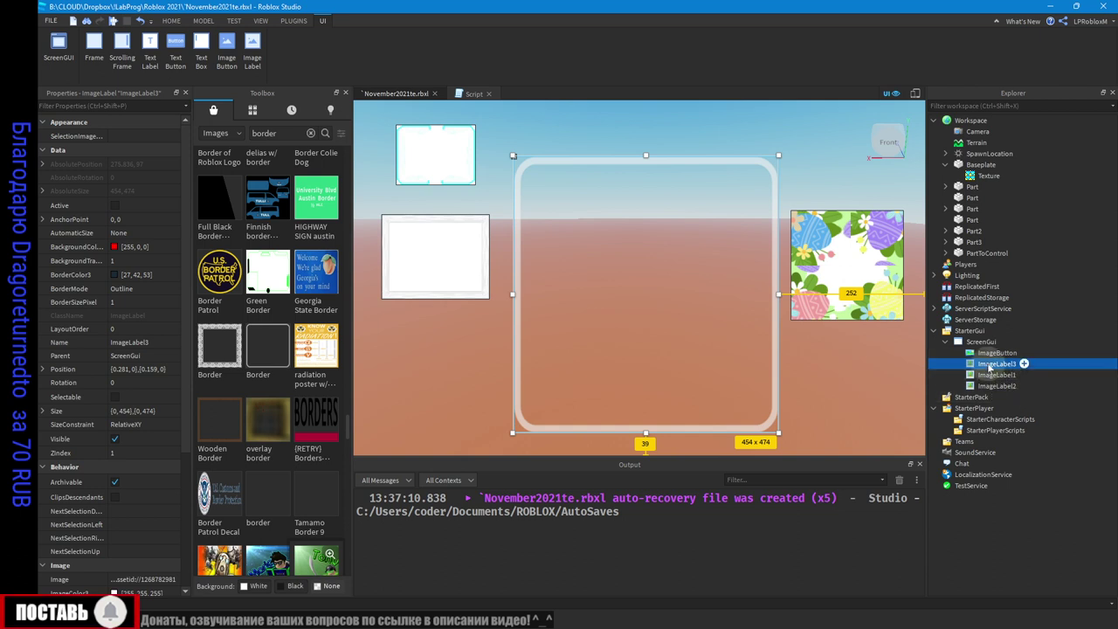
# - Set the ScaleType of ImageLabel3 to Slice
pyautogui.scroll(-4, 87, 288)
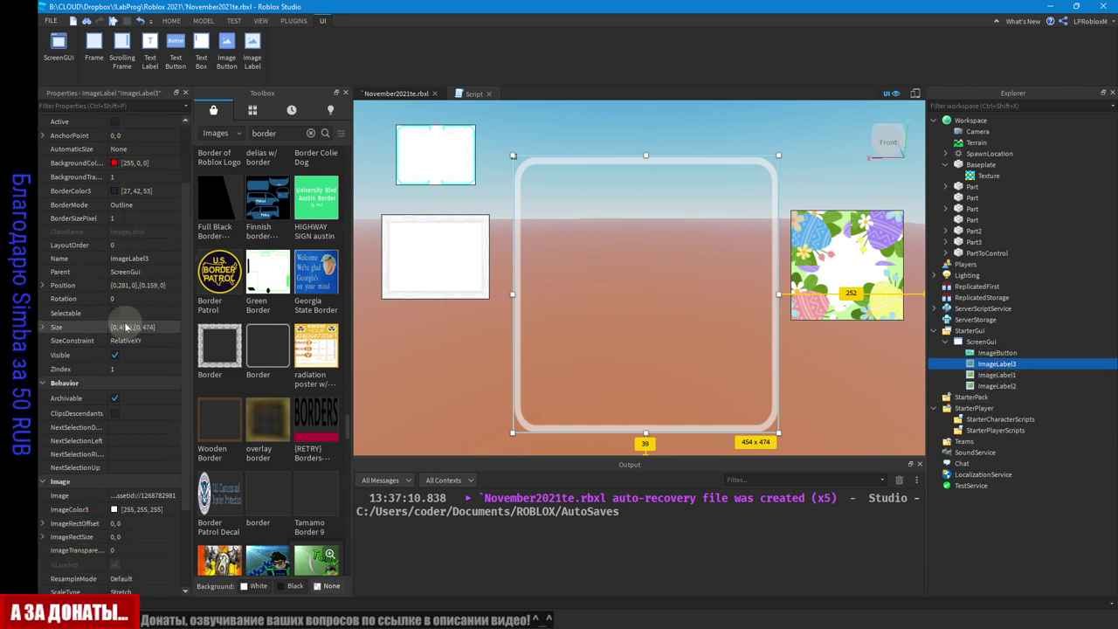
pyautogui.scroll(-1, 131, 340)
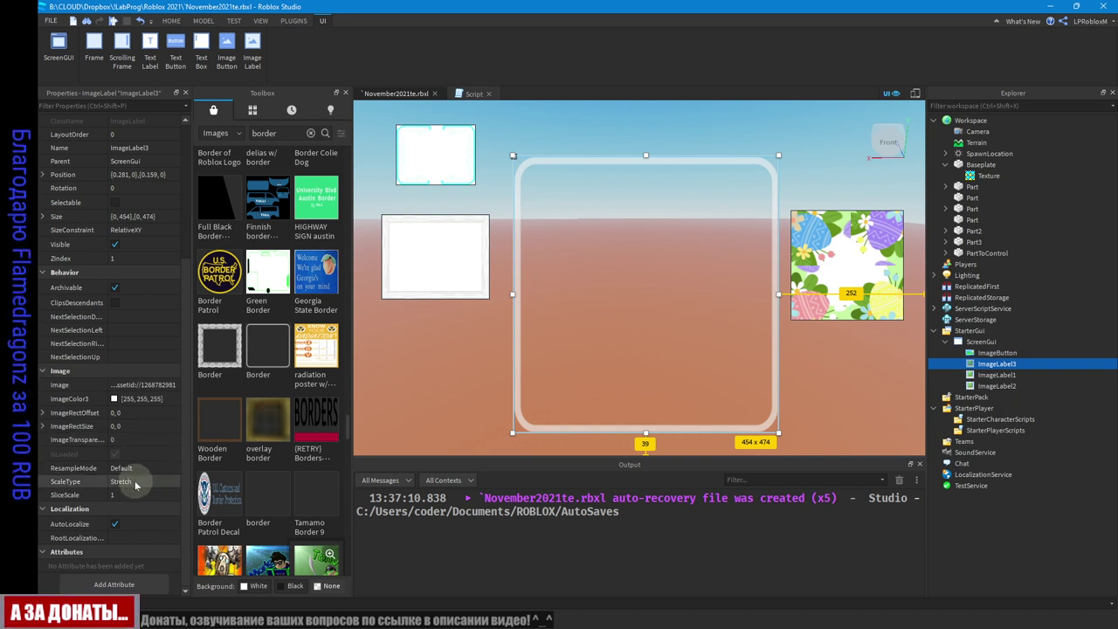
pyautogui.click(133, 483)
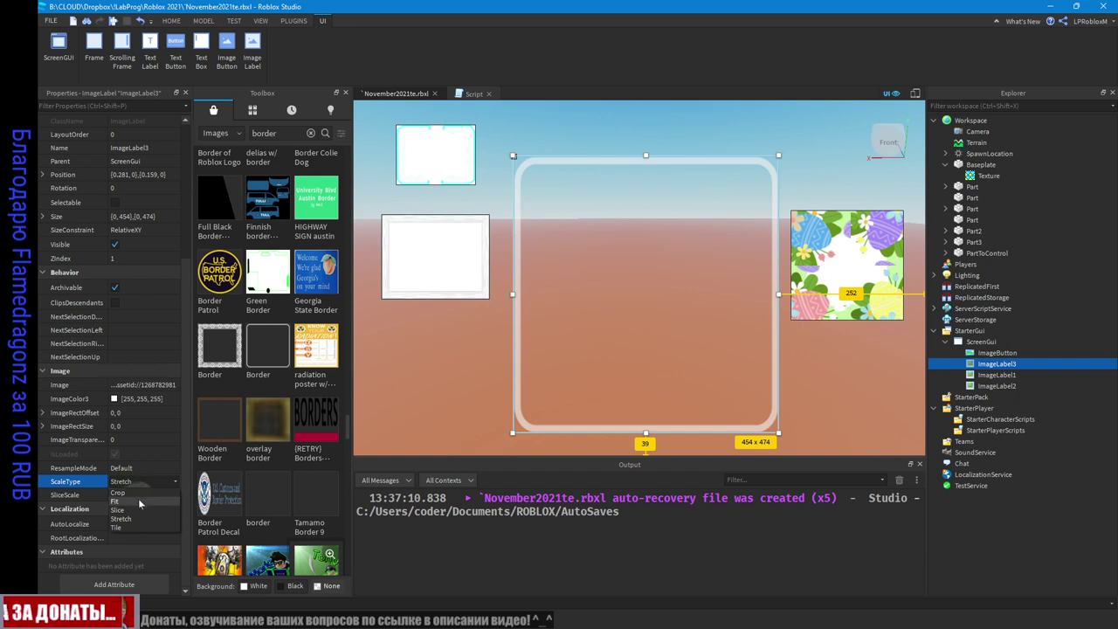
pyautogui.click(132, 513)
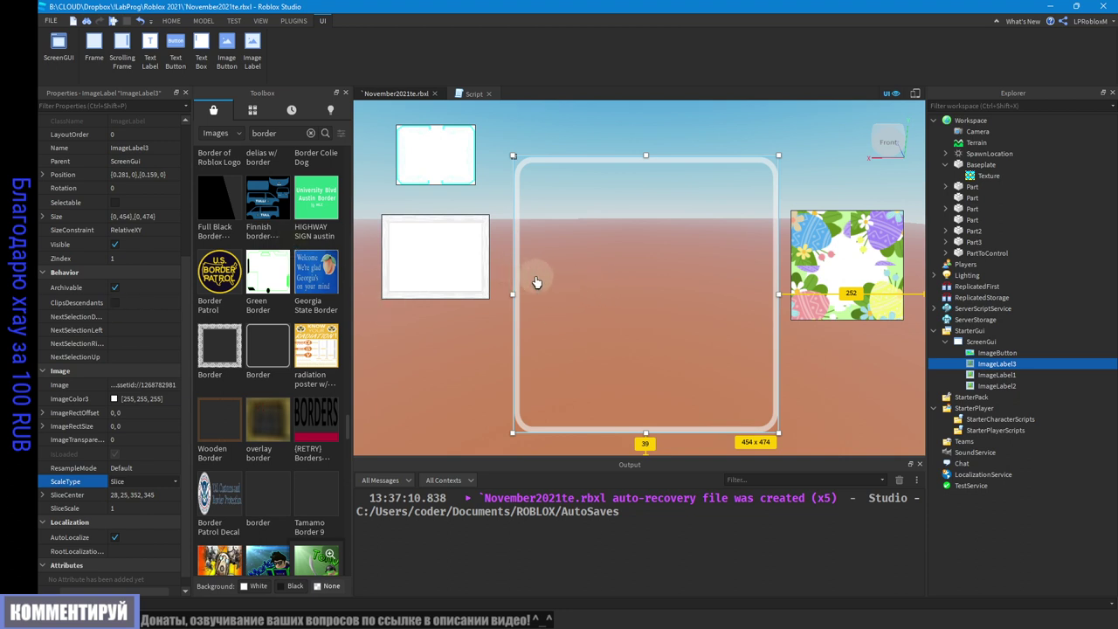
# - Inspect the SliceCenter components and the 9-Slice Editor option in the beta features, leaving the beta features without saving
pyautogui.click(42, 496)
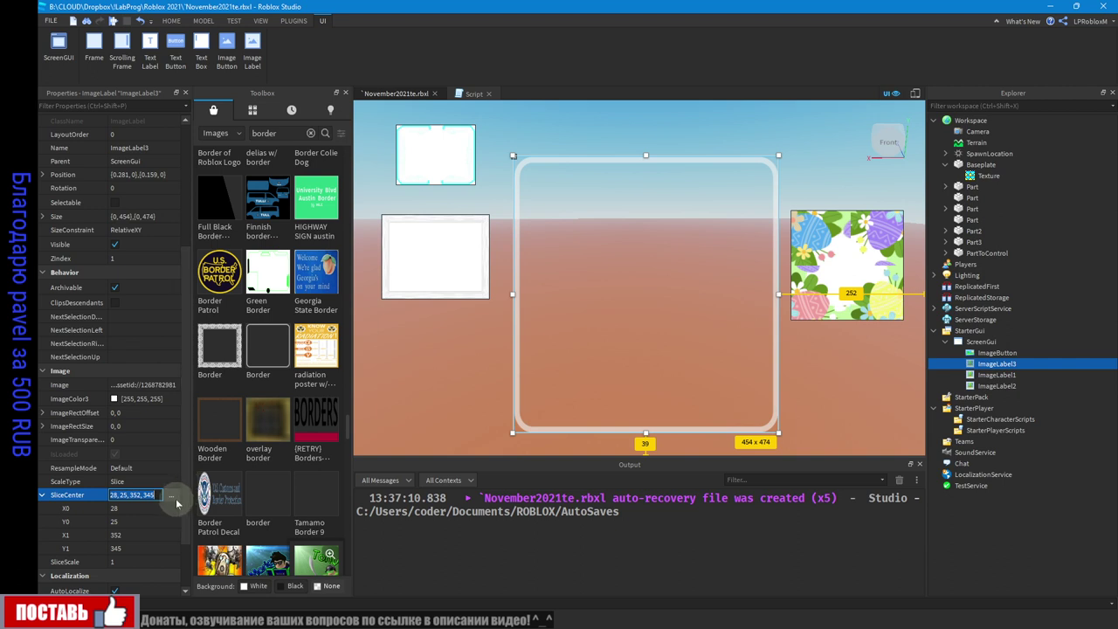
pyautogui.click(51, 21)
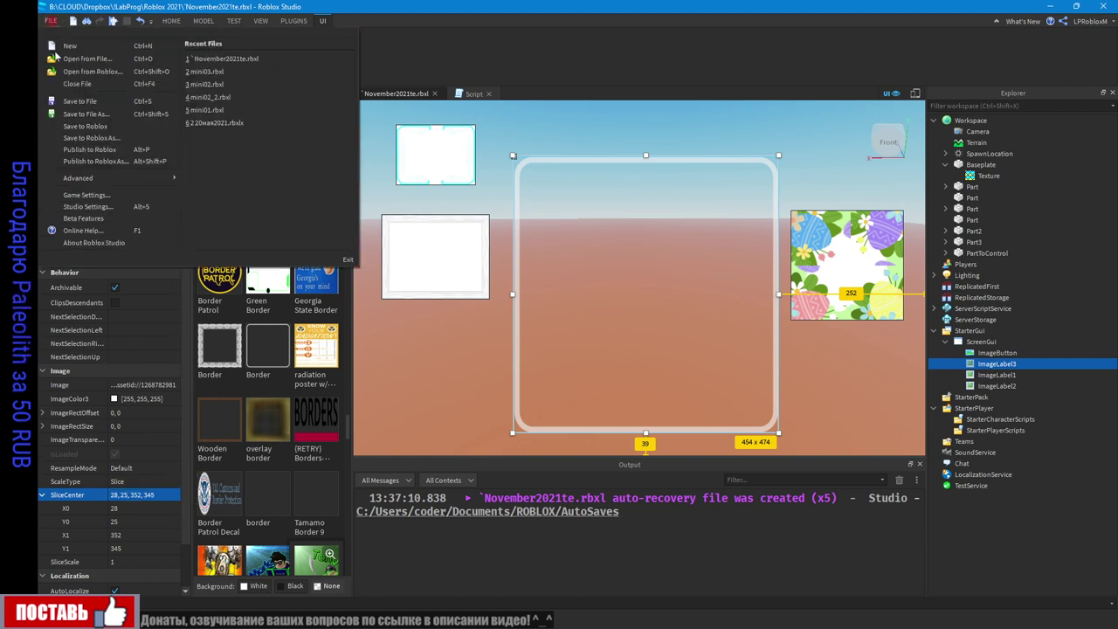
pyautogui.click(100, 219)
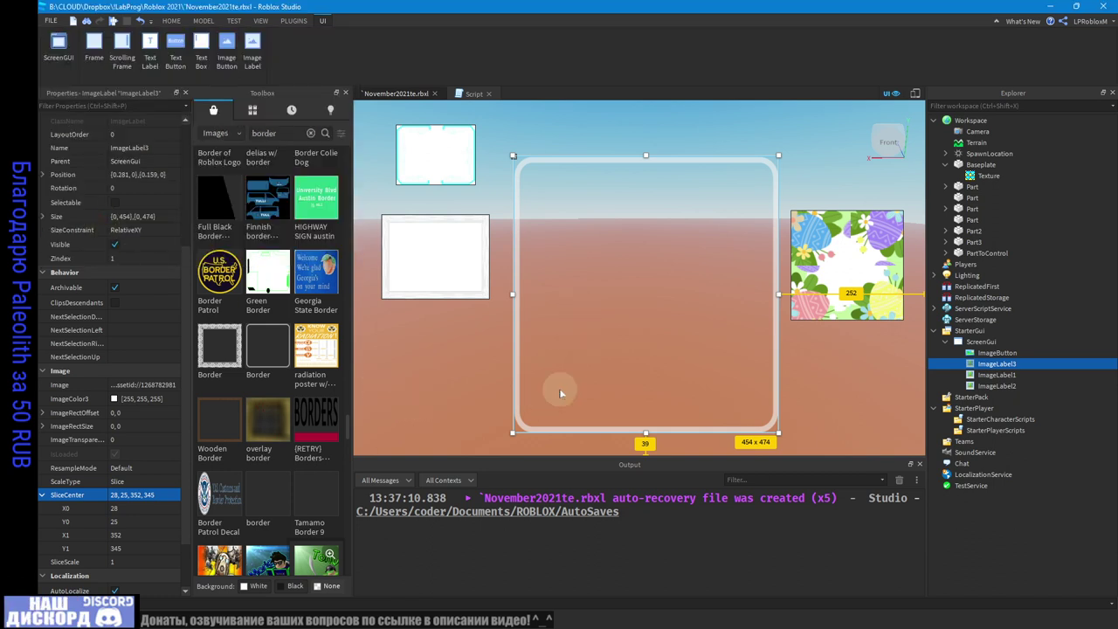
pyautogui.click(426, 363)
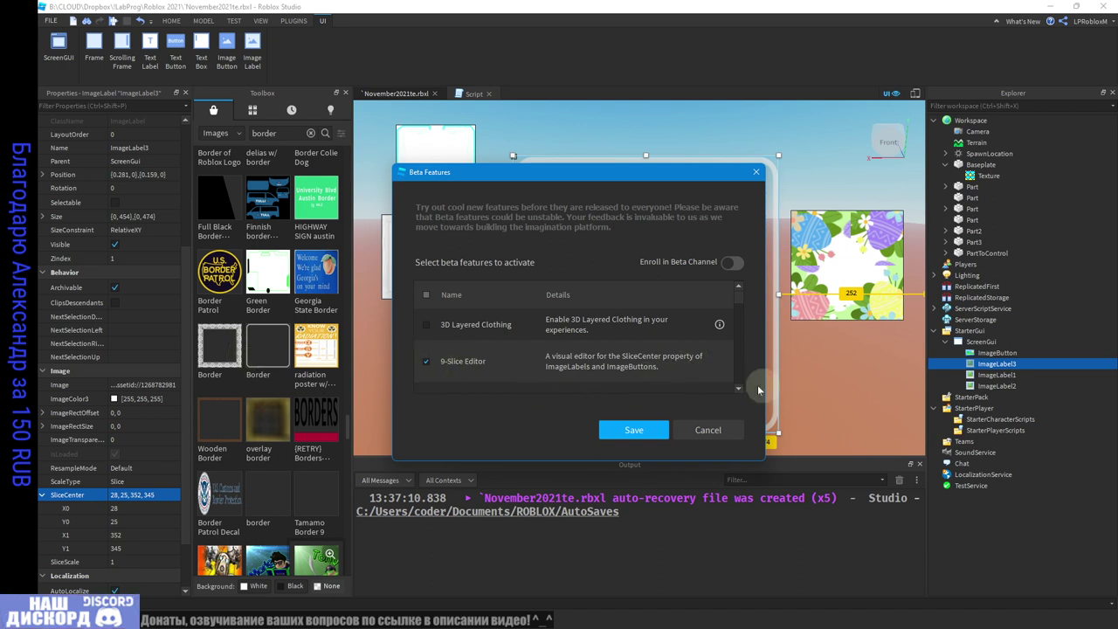
pyautogui.click(708, 432)
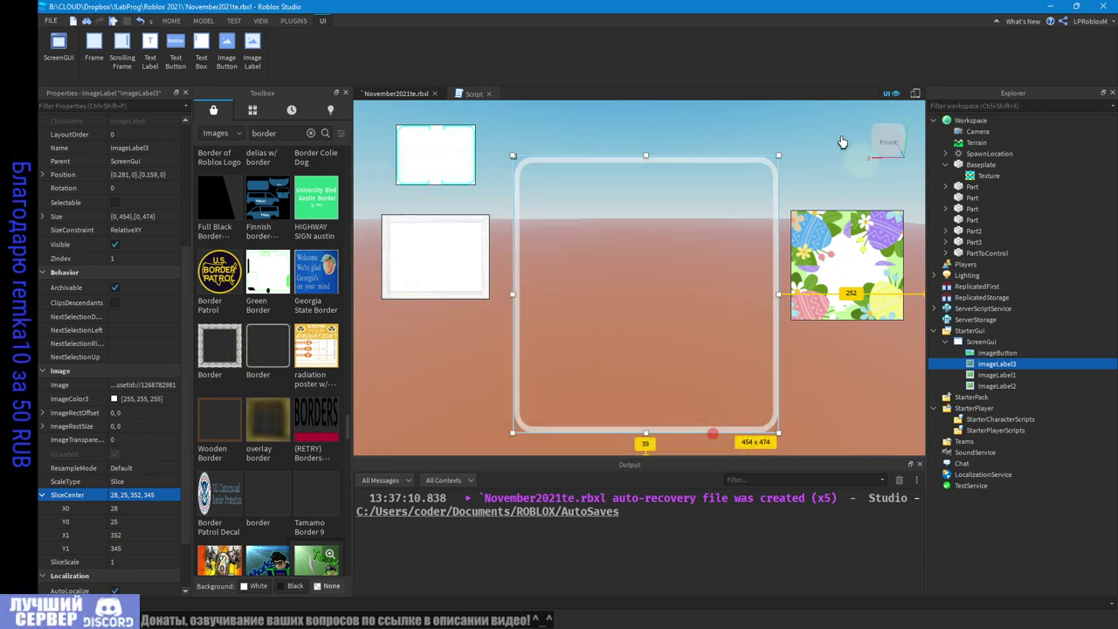
# - Open the 9-Slice Editor for ImageLabel3's SliceCenter and move its window over the viewport
pyautogui.click(42, 494)
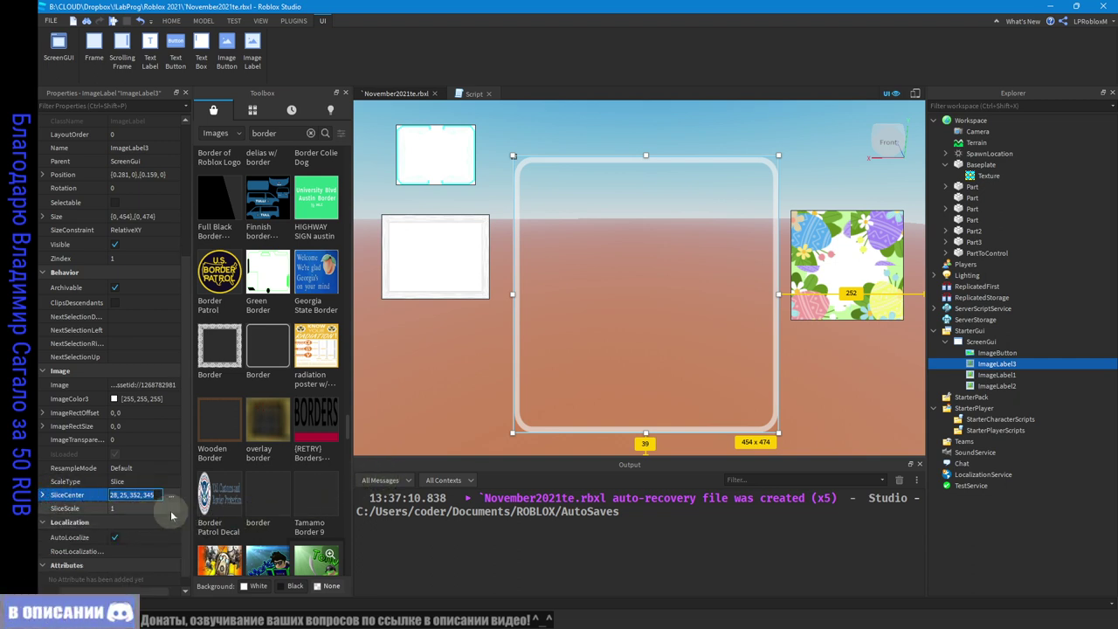
pyautogui.click(136, 494)
pyautogui.click(172, 496)
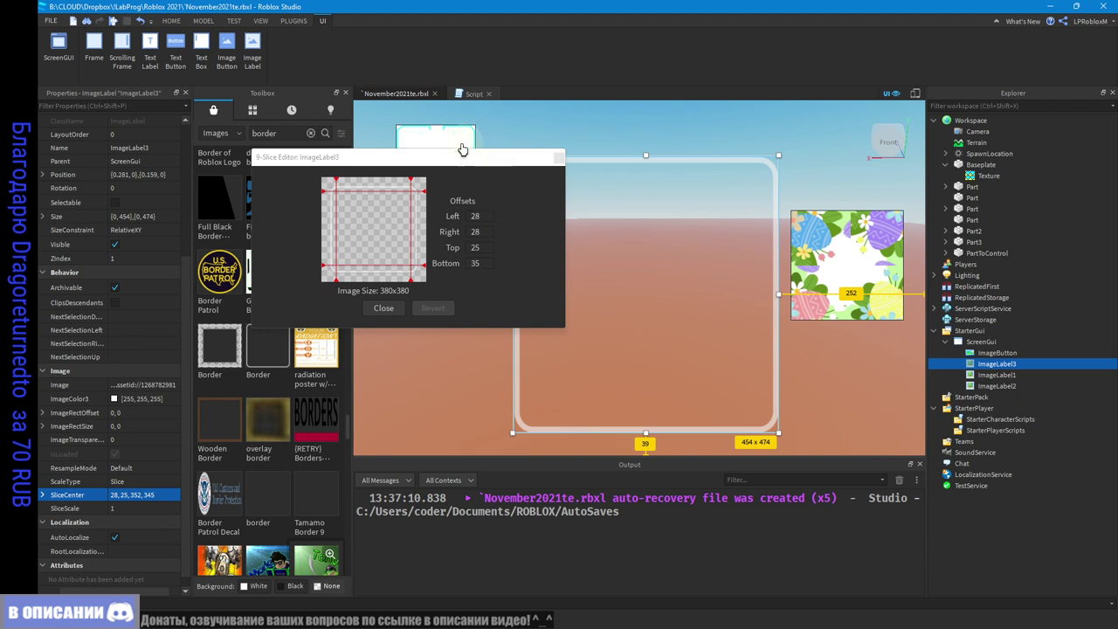
pyautogui.moveTo(460, 152); pyautogui.dragTo(680, 159)
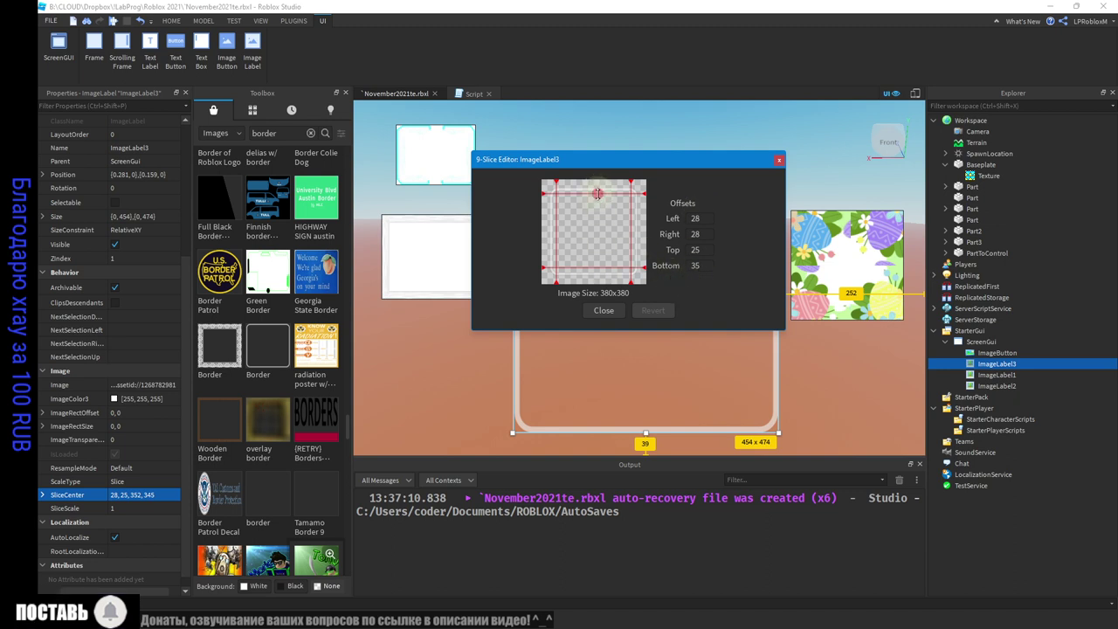
# - Set the Left, Right, Top and Bottom slice offsets of ImageLabel3 to 40 and close the 9-Slice Editor
pyautogui.moveTo(597, 194)
pyautogui.mouseDown()
pyautogui.moveTo(594, 228)
pyautogui.moveTo(594, 186)
pyautogui.mouseUp()
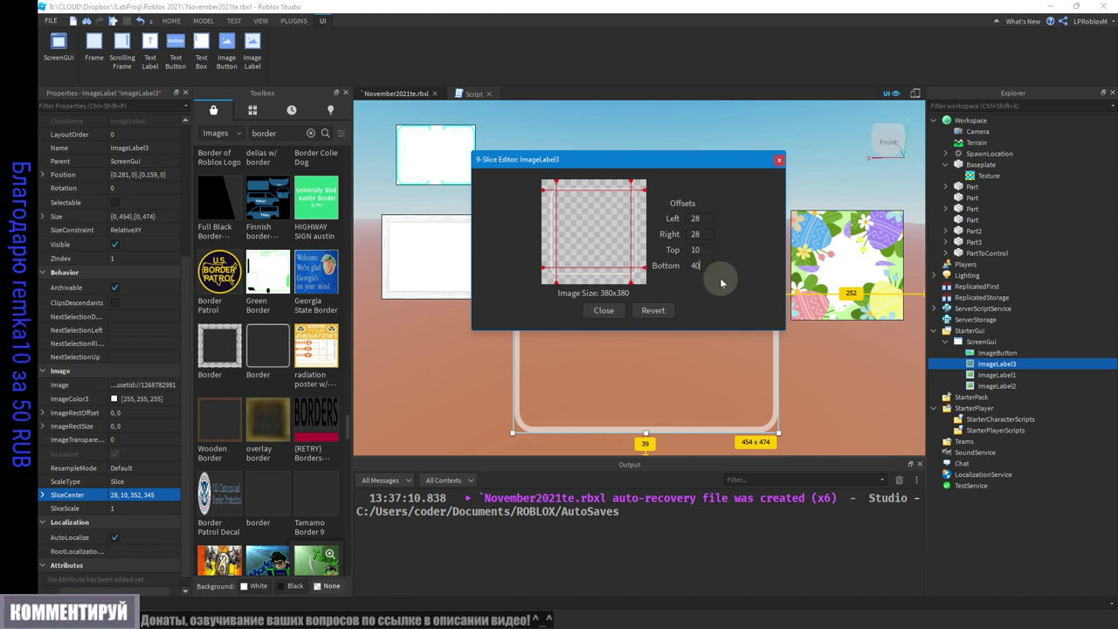
pyautogui.click(690, 250)
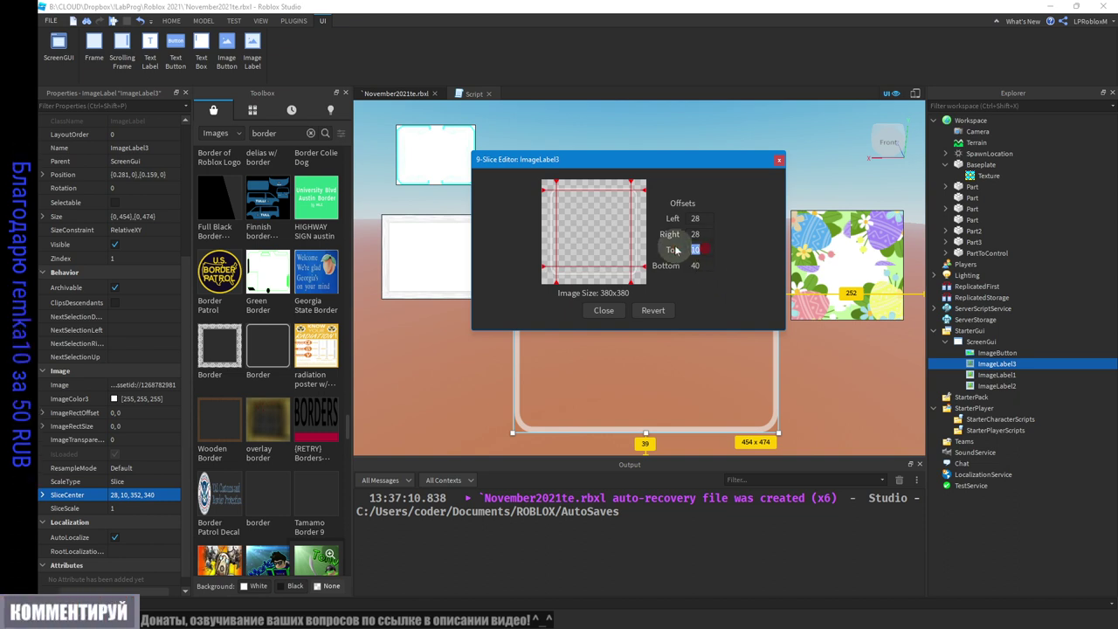
pyautogui.write('40')
pyautogui.click(706, 235)
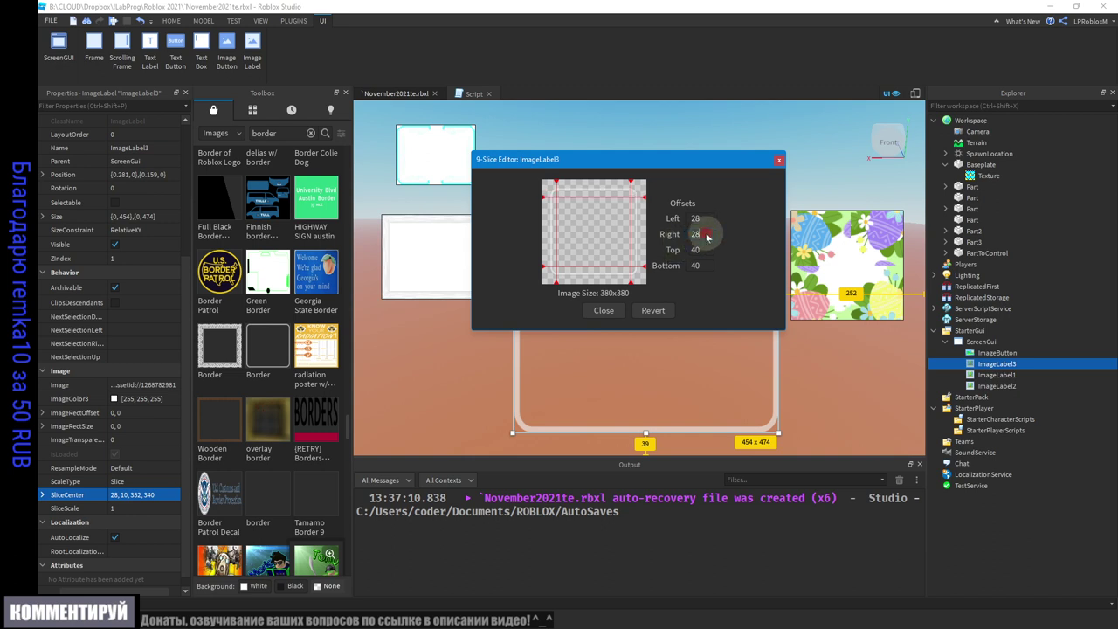
pyautogui.write('40')
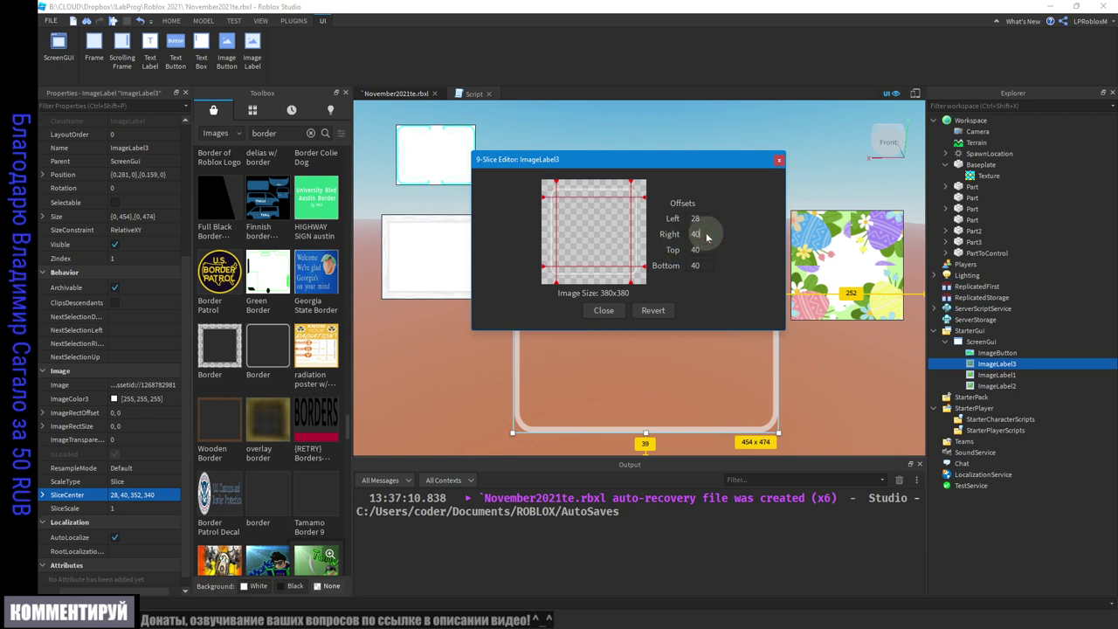
pyautogui.click(706, 218)
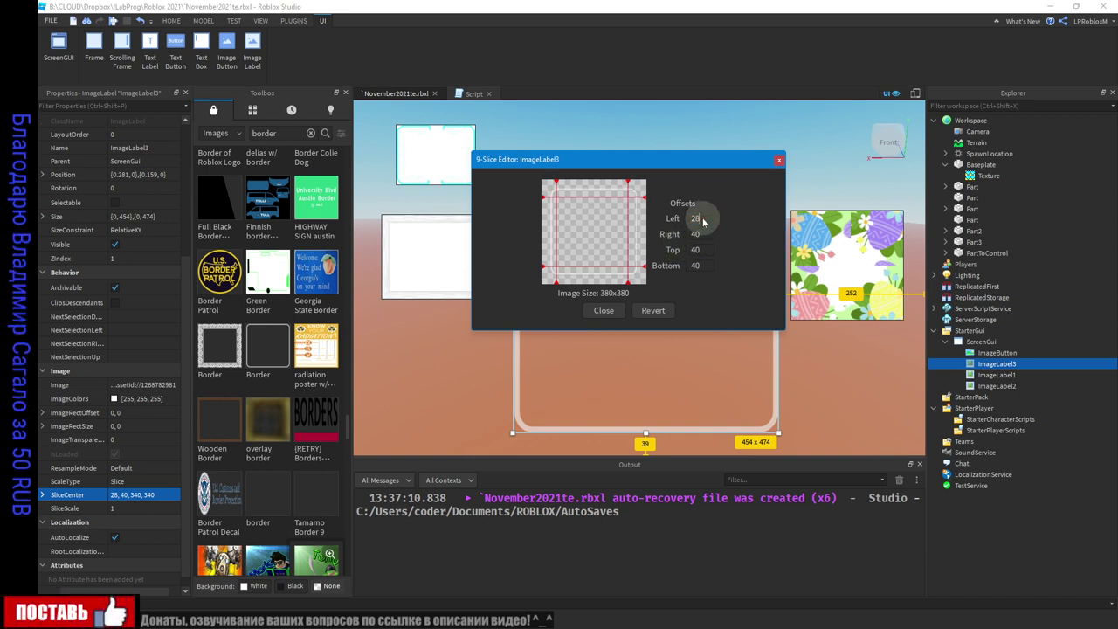
pyautogui.press('BackSpace')
pyautogui.write('4')
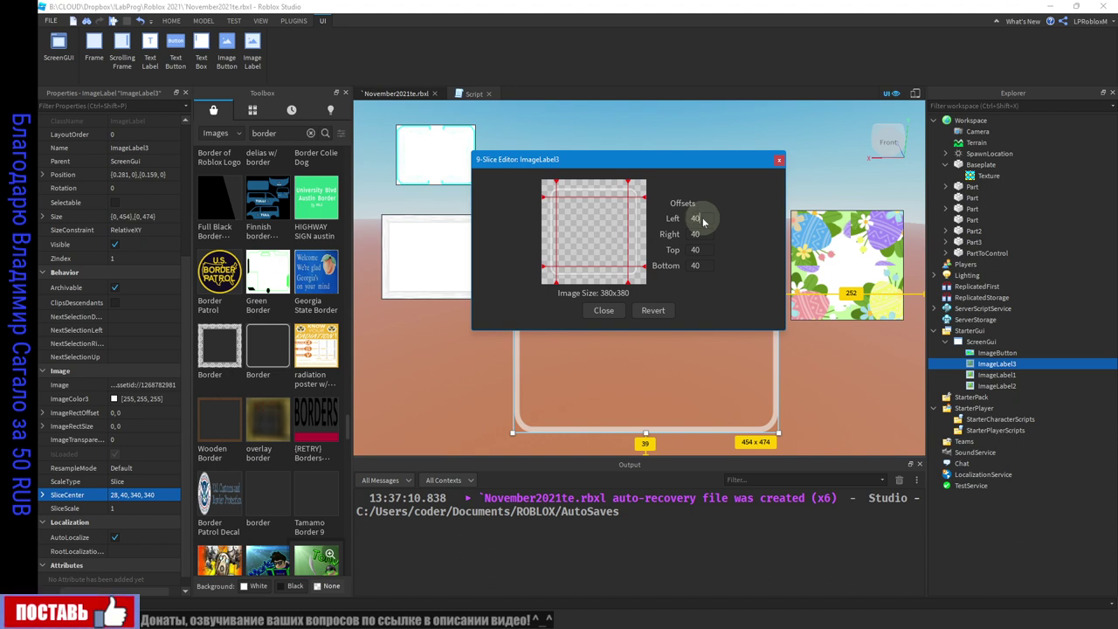
pyautogui.write('0')
pyautogui.click(704, 236)
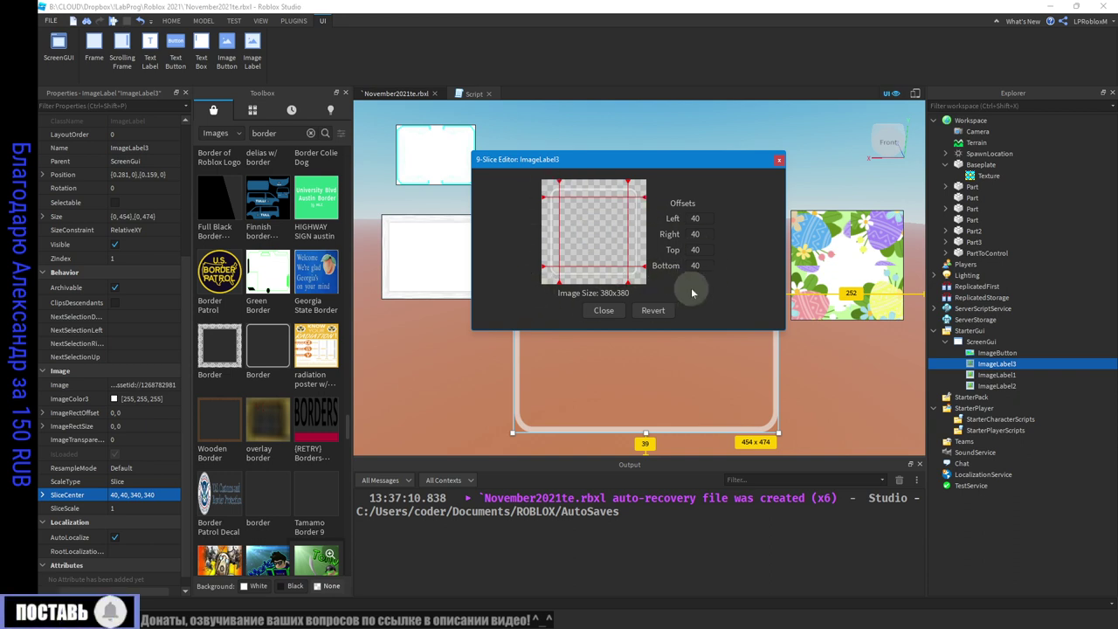
pyautogui.click(601, 312)
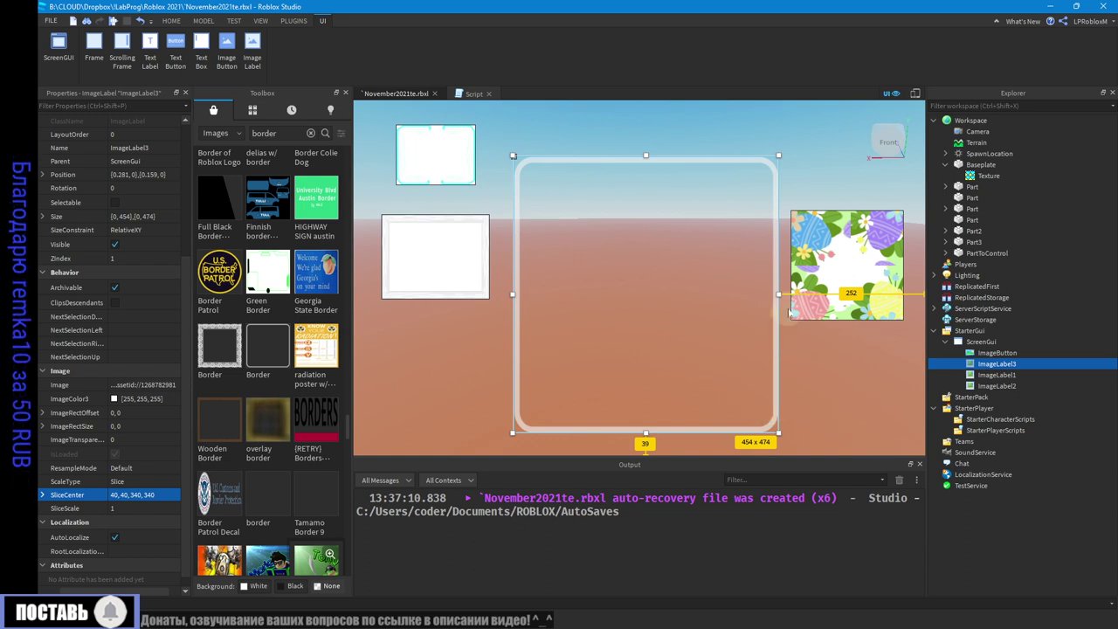
# - Test the sliced border by resizing ImageLabel3 through several wide, flat and tall proportions, ending at about 431 x 415
pyautogui.moveTo(776, 295); pyautogui.dragTo(880, 290)
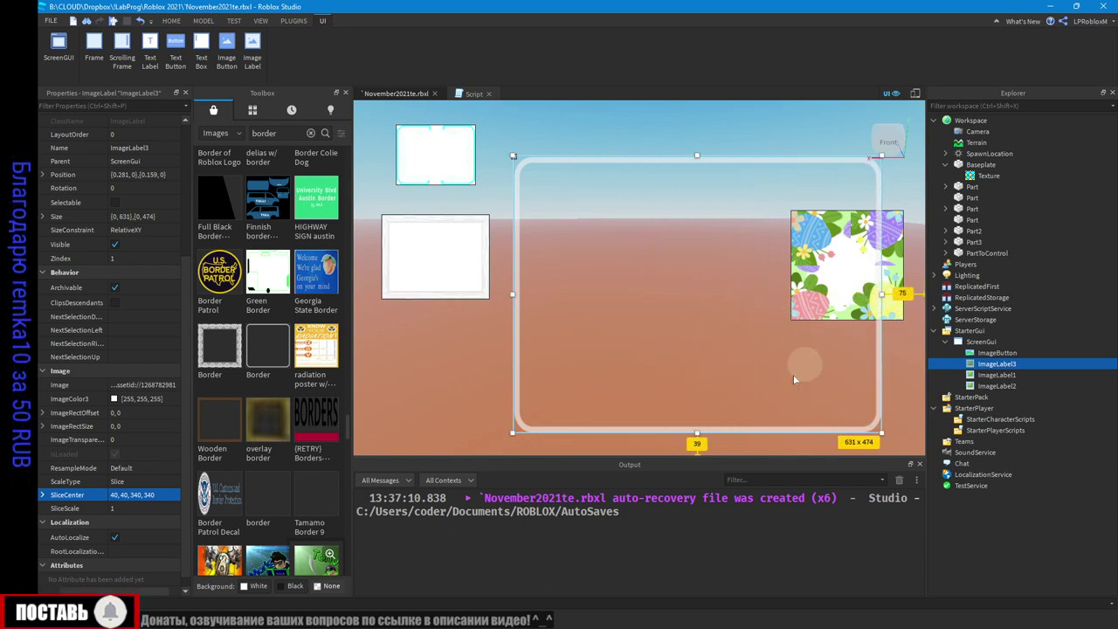
pyautogui.moveTo(683, 432); pyautogui.dragTo(625, 344)
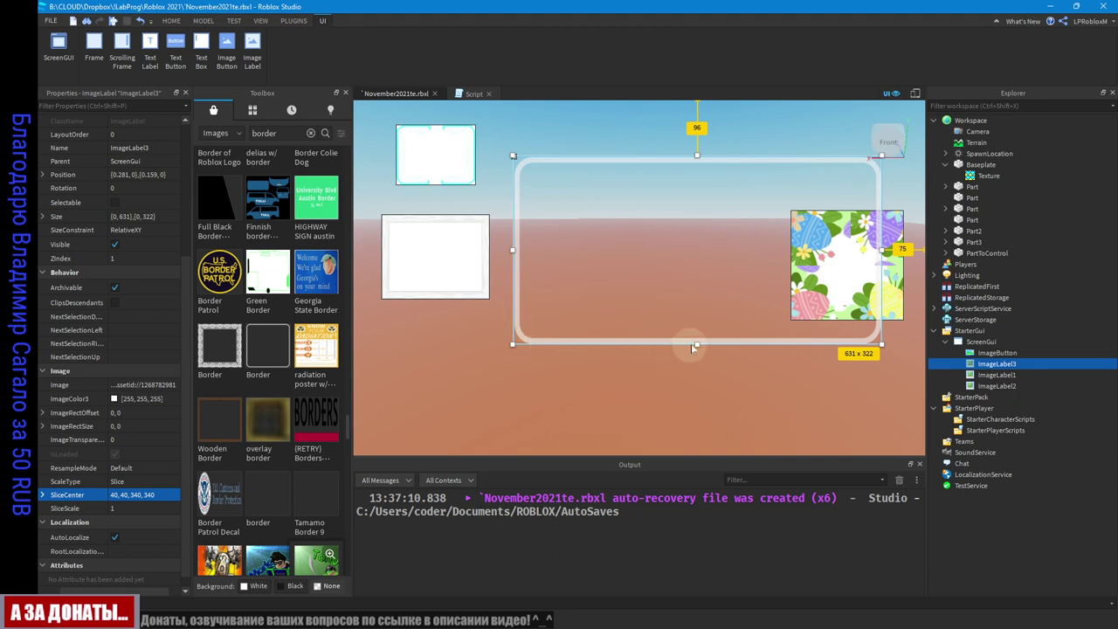
pyautogui.moveTo(697, 344); pyautogui.dragTo(647, 210)
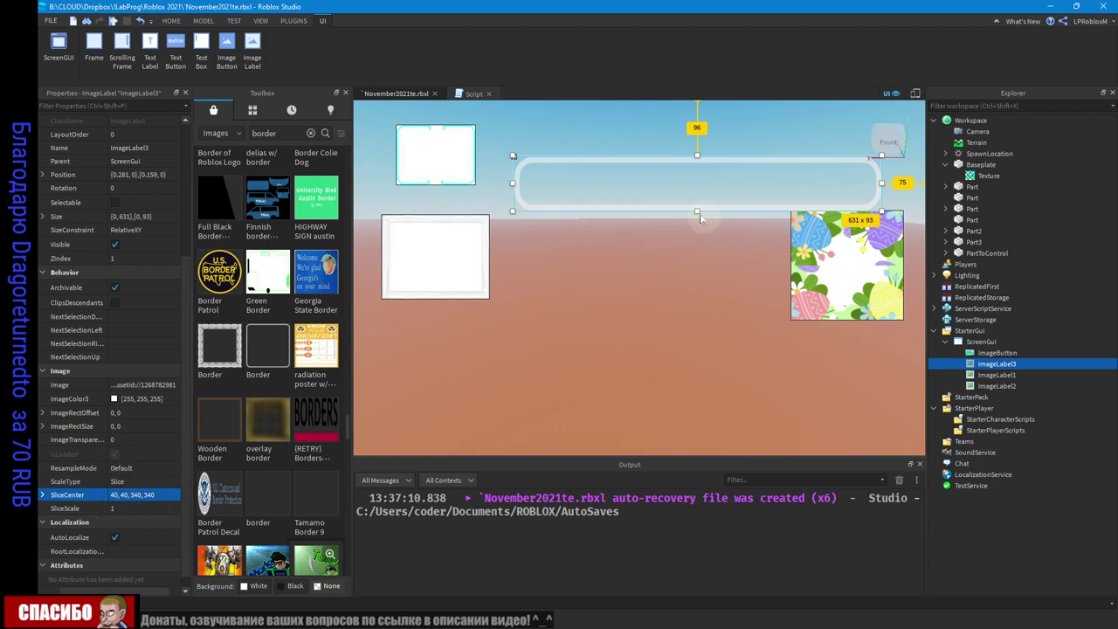
pyautogui.moveTo(696, 212); pyautogui.dragTo(696, 191)
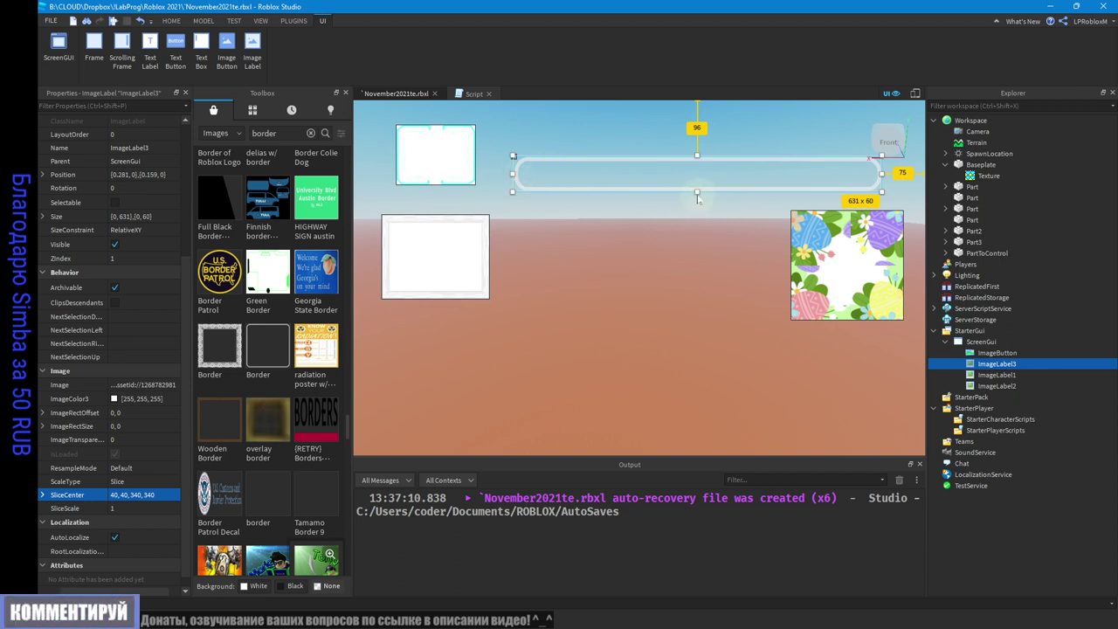
pyautogui.moveTo(696, 191); pyautogui.dragTo(695, 398)
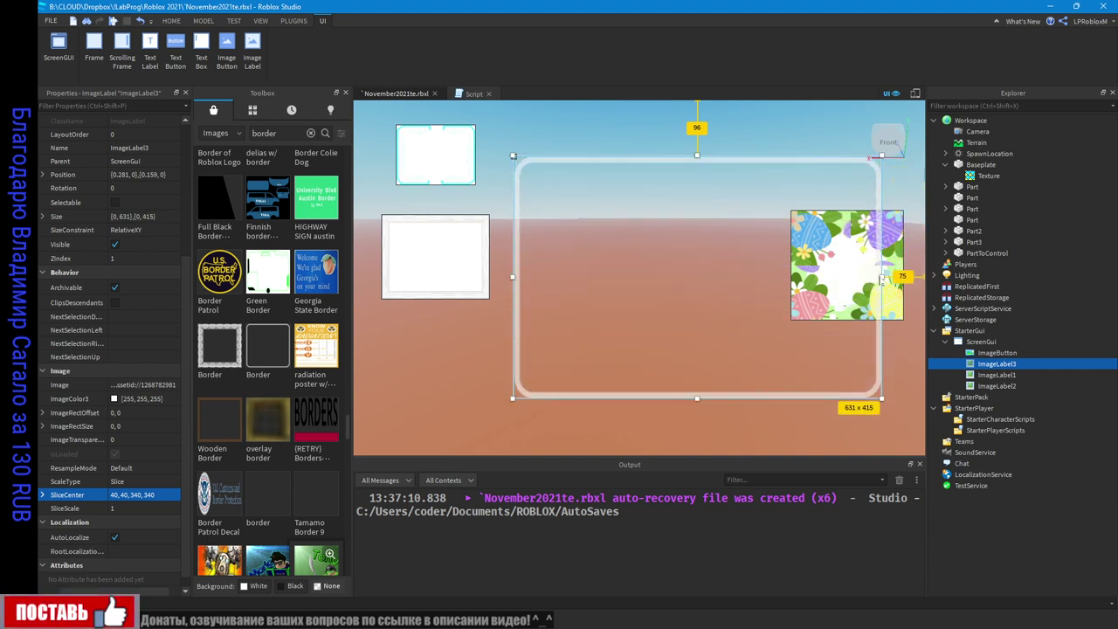
pyautogui.moveTo(881, 277); pyautogui.dragTo(765, 270)
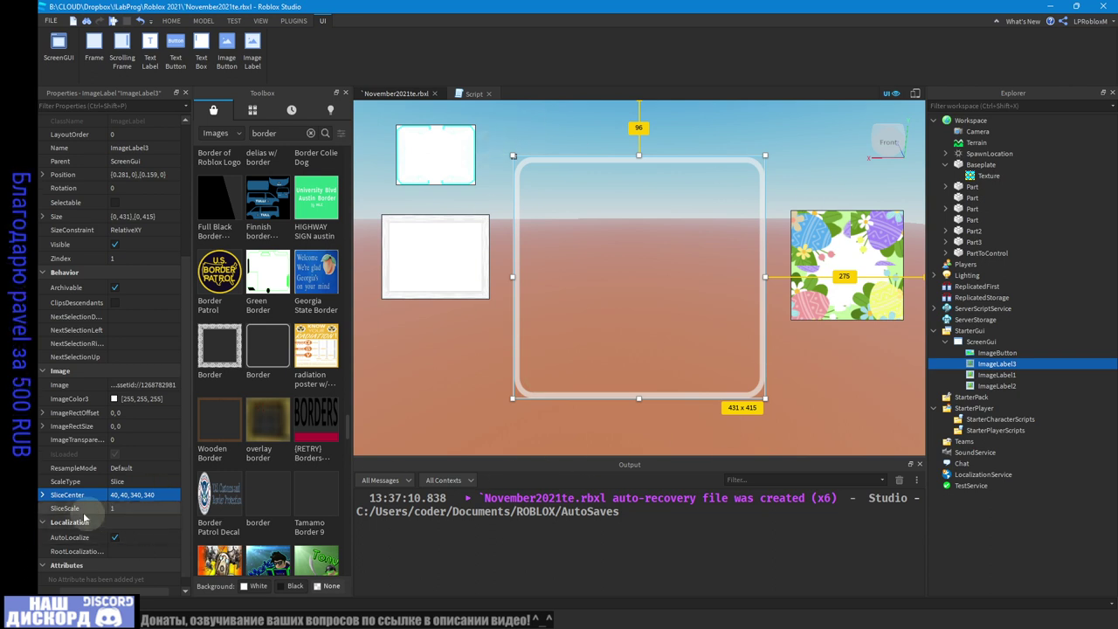
# - Set the SliceScale of ImageLabel3 to 3 and shrink the label to about 390 x 372
pyautogui.click(133, 509)
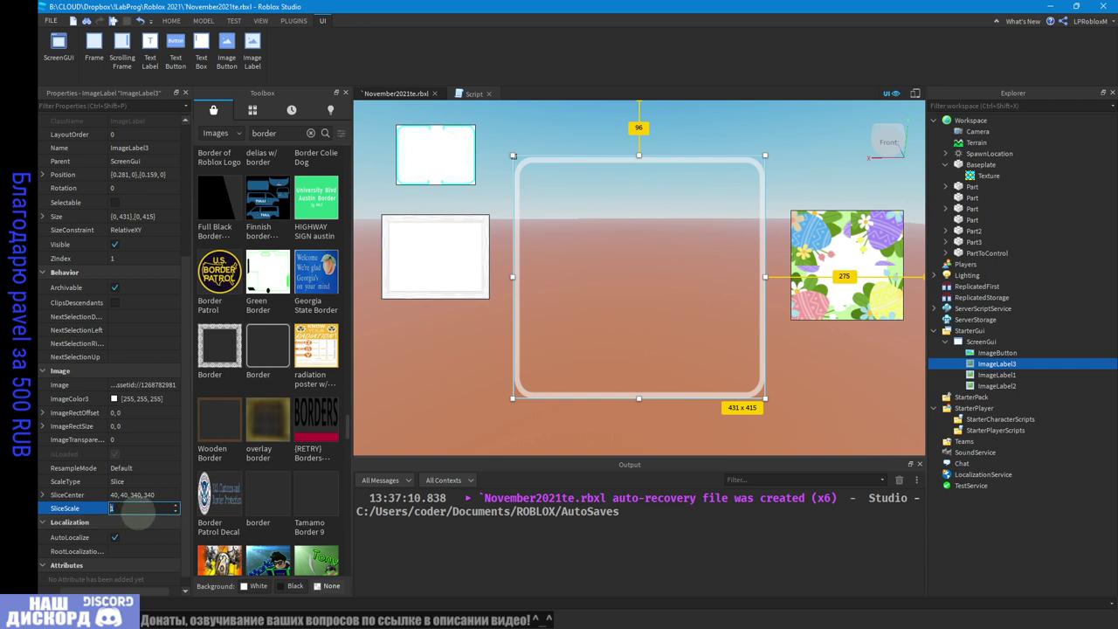
pyautogui.write('3')
pyautogui.press('Return')
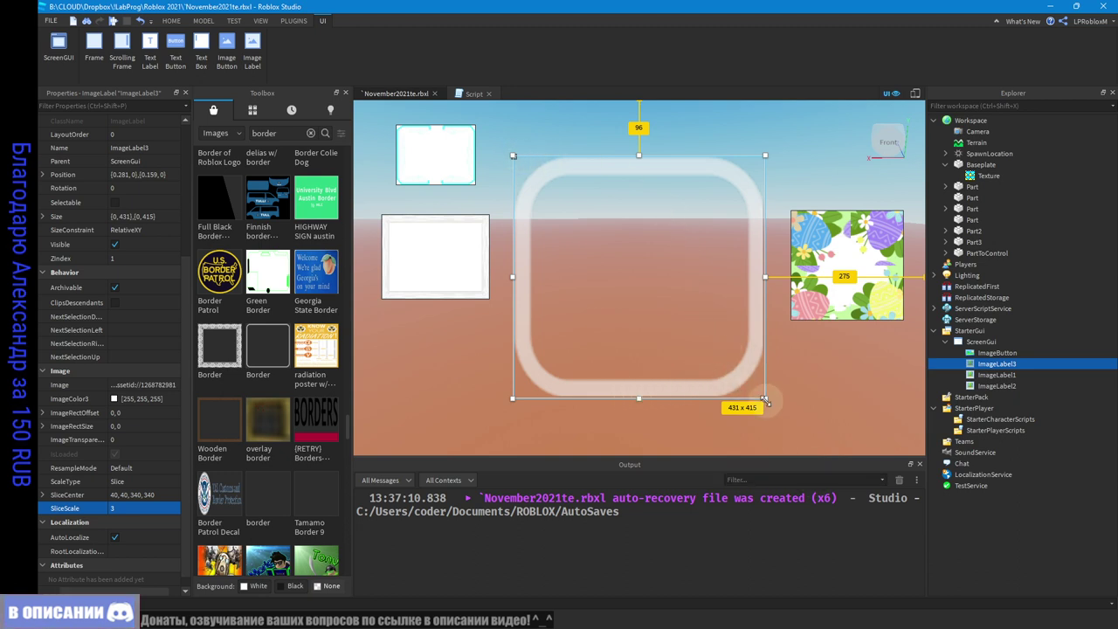
pyautogui.moveTo(765, 399); pyautogui.dragTo(740, 374)
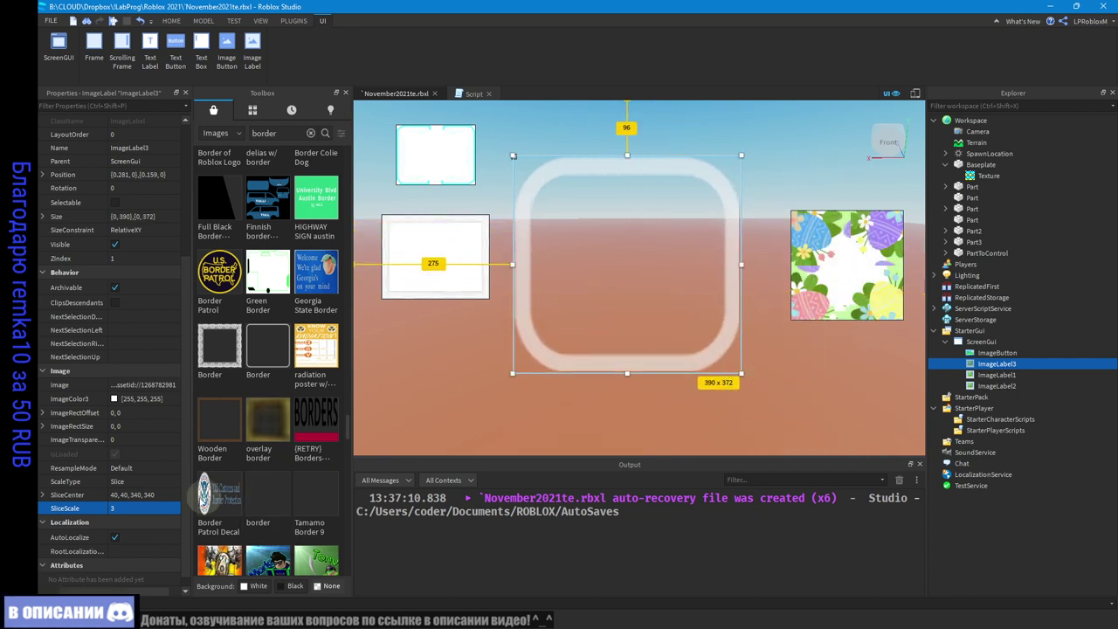
# - Reduce the Left slice offset of ImageLabel3 to 15 in the 9-Slice Editor and close the editor
pyautogui.click(175, 496)
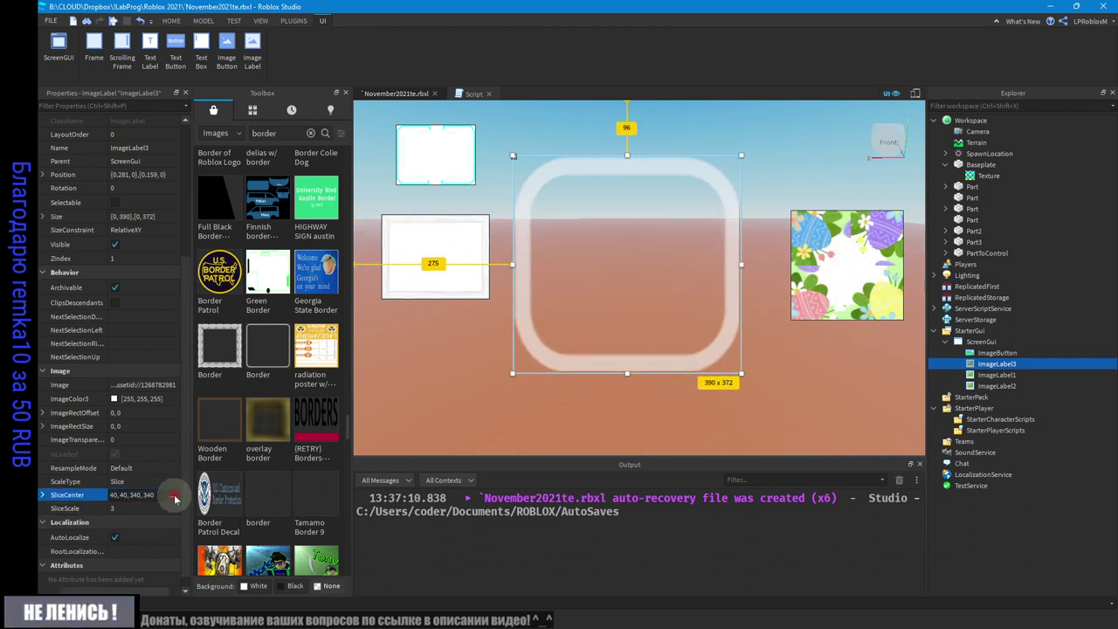
pyautogui.click(174, 496)
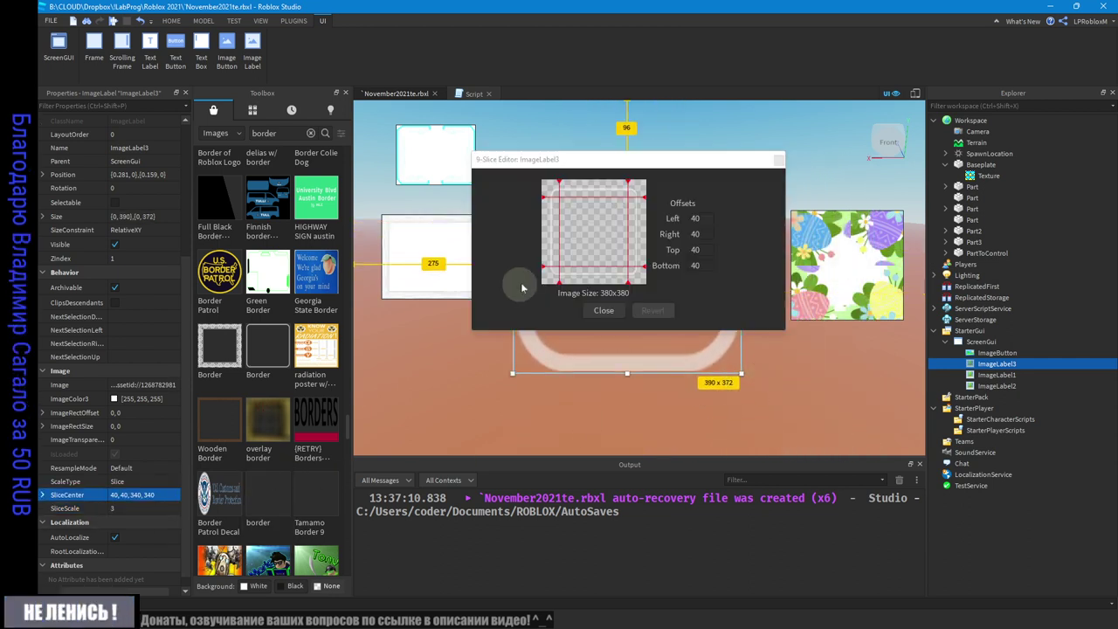
pyautogui.click(559, 250)
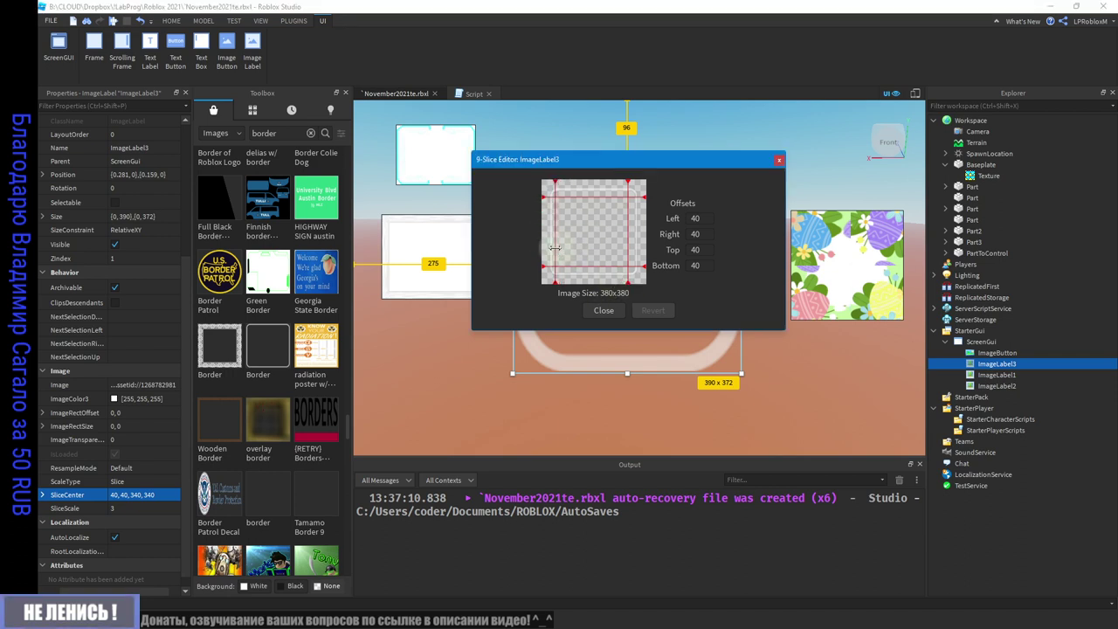
pyautogui.moveTo(559, 250); pyautogui.dragTo(553, 248)
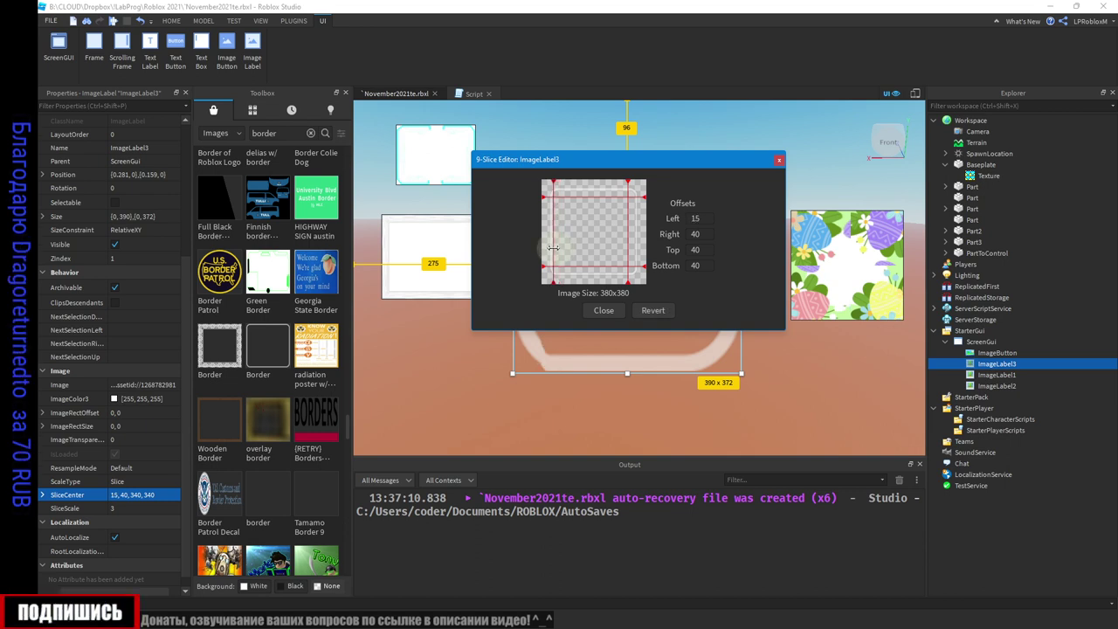
pyautogui.click(604, 310)
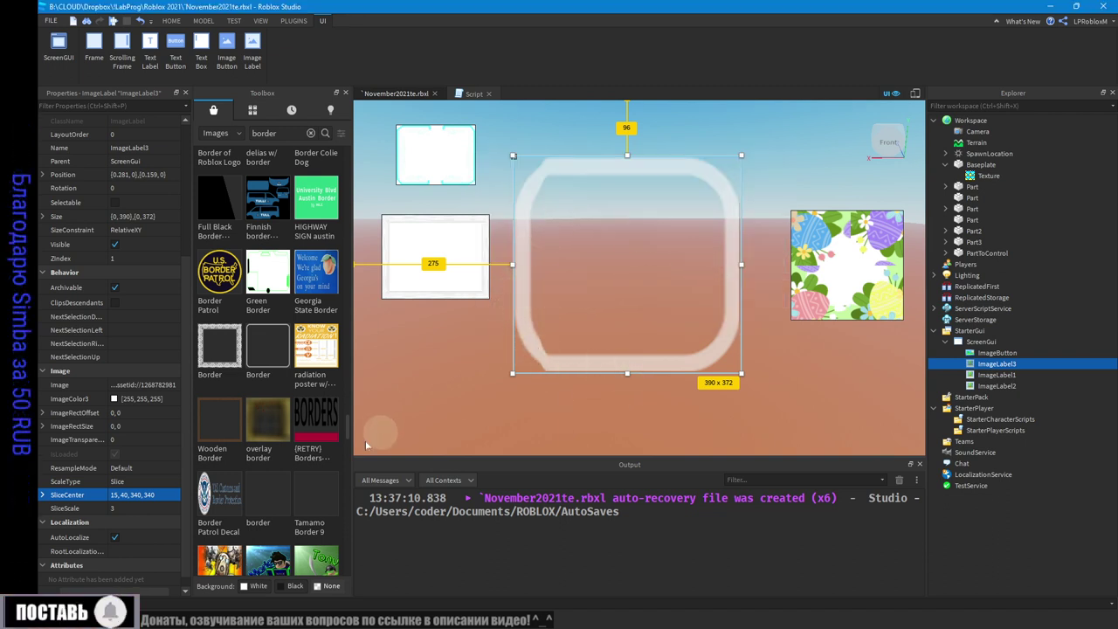
# - Set the Left slice offset of ImageLabel3 to 33 in the 9-Slice Editor and shrink the label to about 184 x 205
pyautogui.click(173, 494)
pyautogui.click(175, 496)
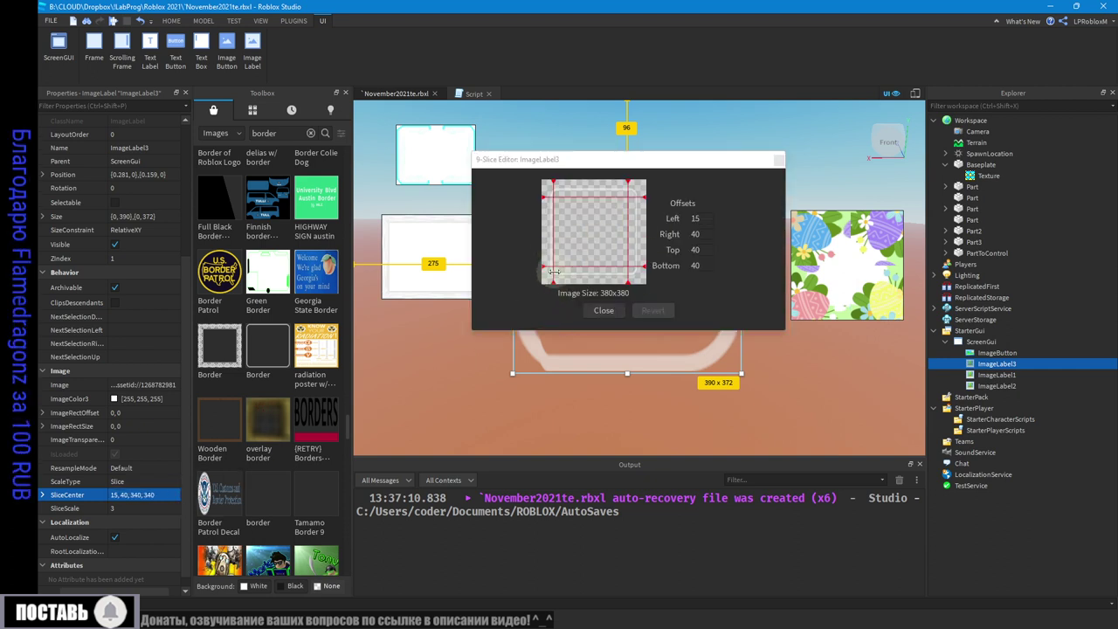
pyautogui.moveTo(553, 217); pyautogui.dragTo(557, 217)
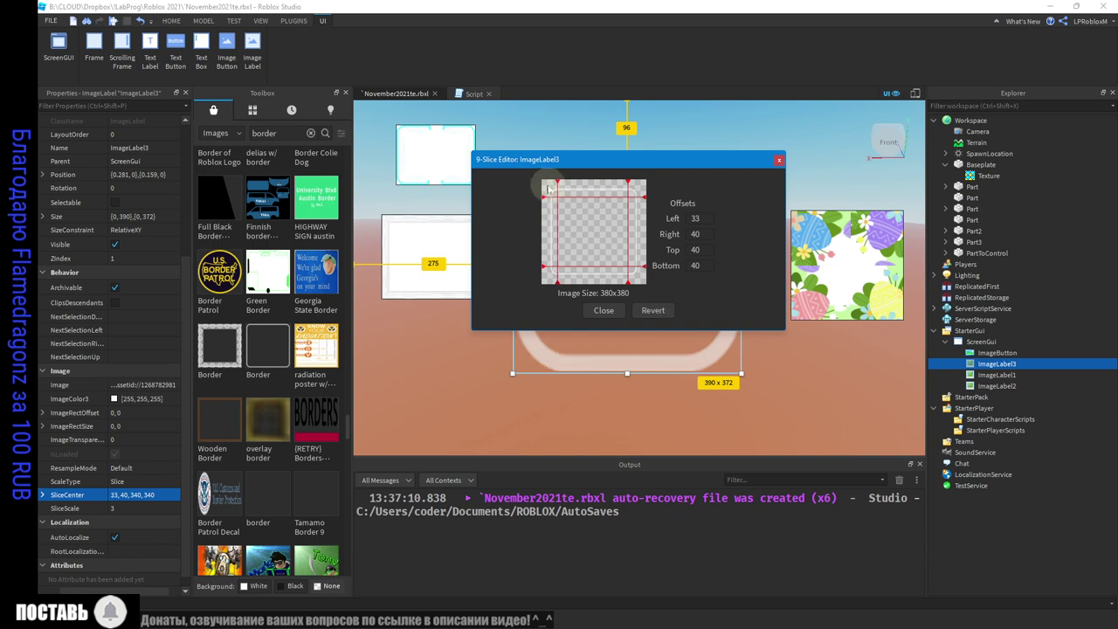
pyautogui.click(605, 312)
pyautogui.moveTo(741, 374); pyautogui.dragTo(622, 276)
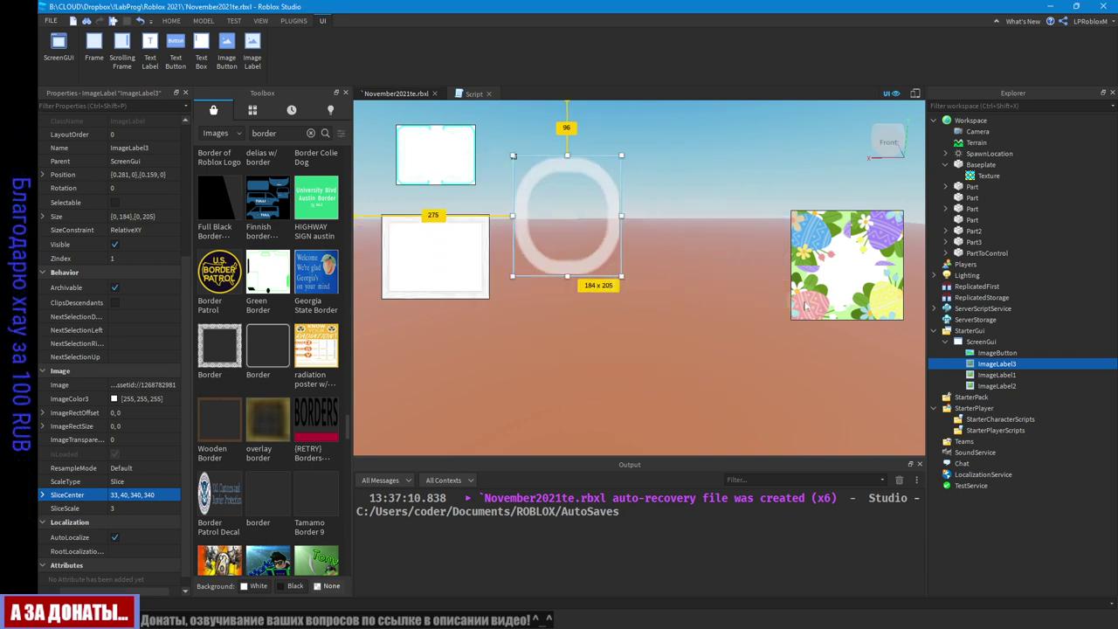
# - Move the Easter egg image ImageLabel2 below the other images and stretch it to a wide banner of about 822 x 178
pyautogui.click(815, 288)
pyautogui.moveTo(814, 288); pyautogui.dragTo(534, 393)
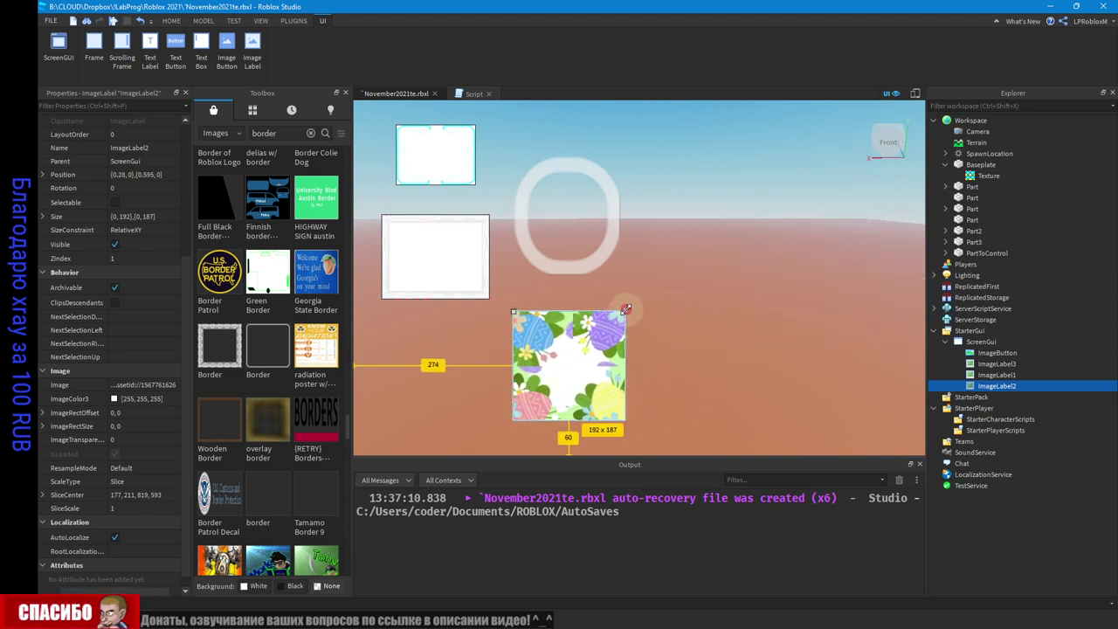
pyautogui.moveTo(626, 309); pyautogui.dragTo(902, 316)
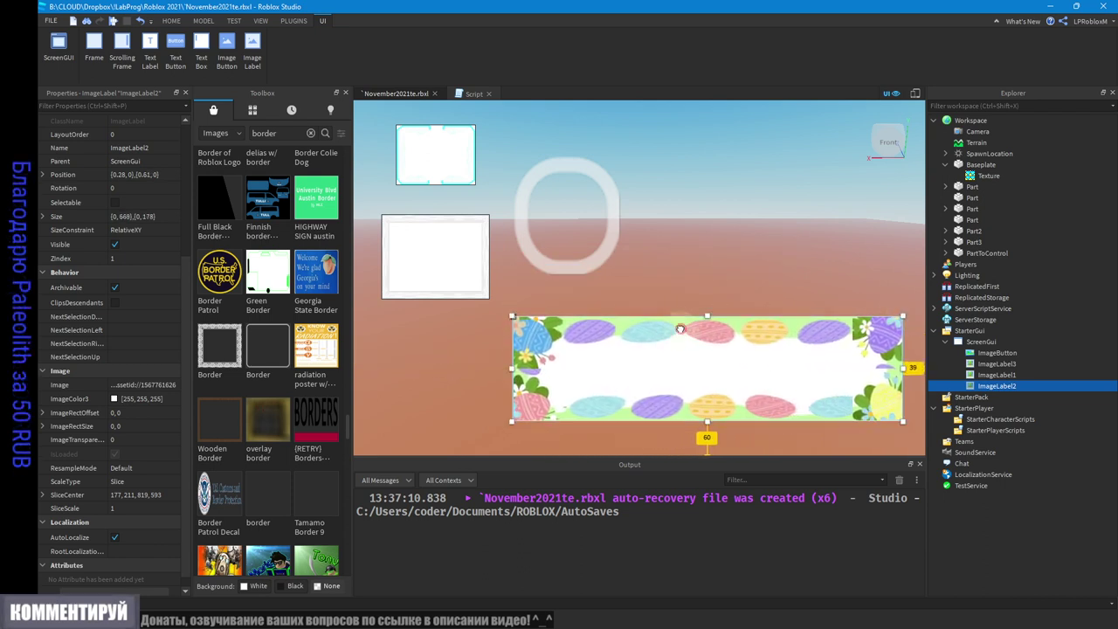
pyautogui.moveTo(680, 329); pyautogui.dragTo(553, 332)
pyautogui.moveTo(776, 372); pyautogui.dragTo(864, 367)
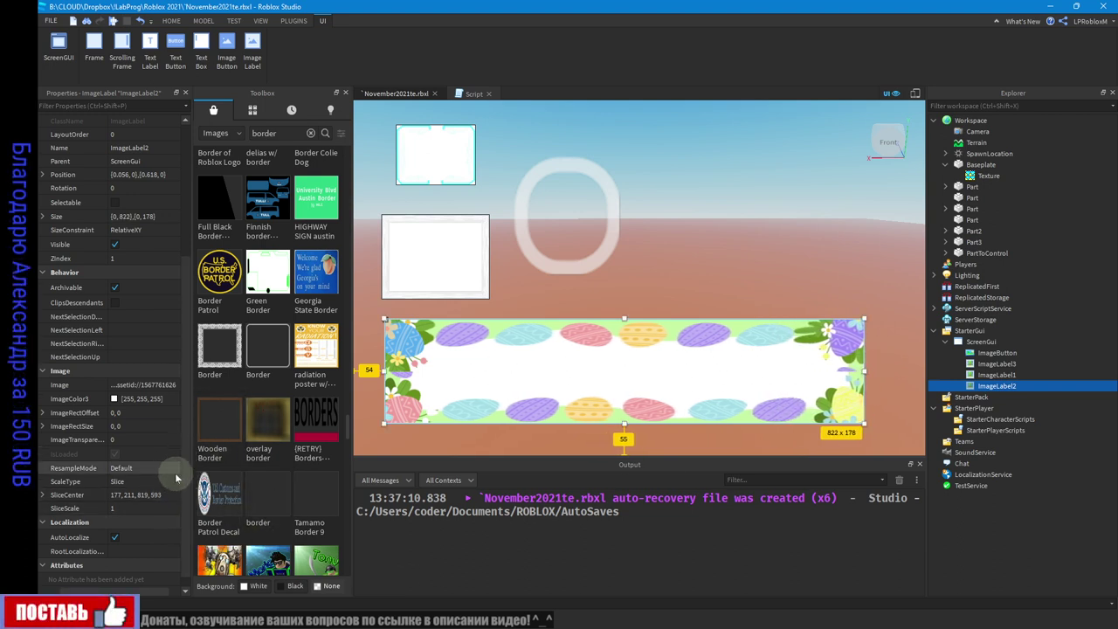
# - Check ImageLabel2's slice offsets in the 9-Slice Editor, then resize the label to about 734 x 376
pyautogui.click(172, 497)
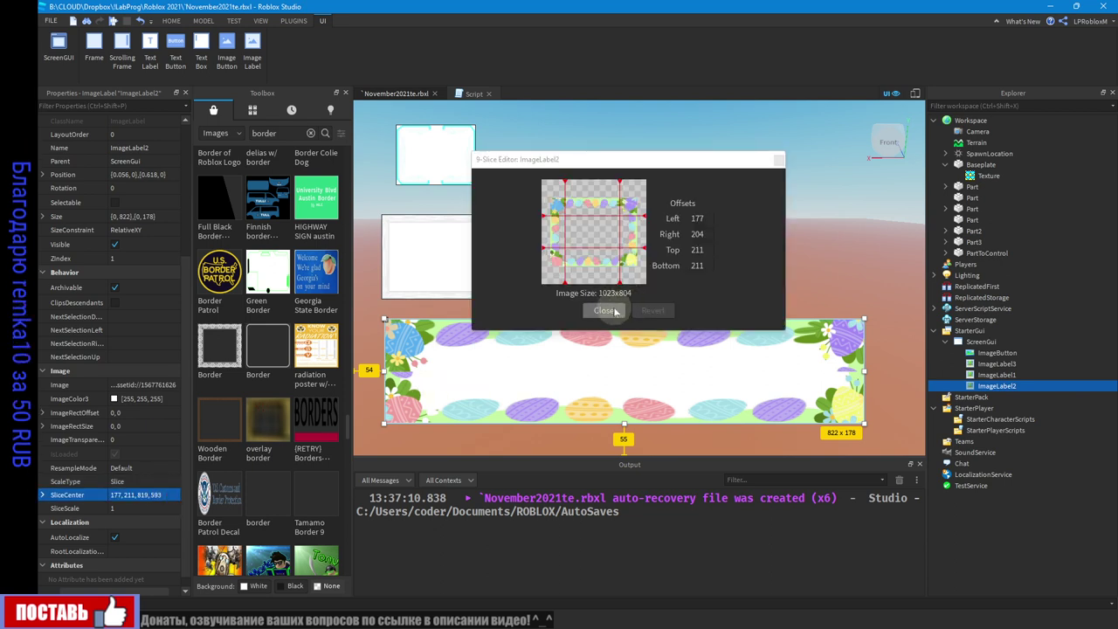
pyautogui.click(778, 163)
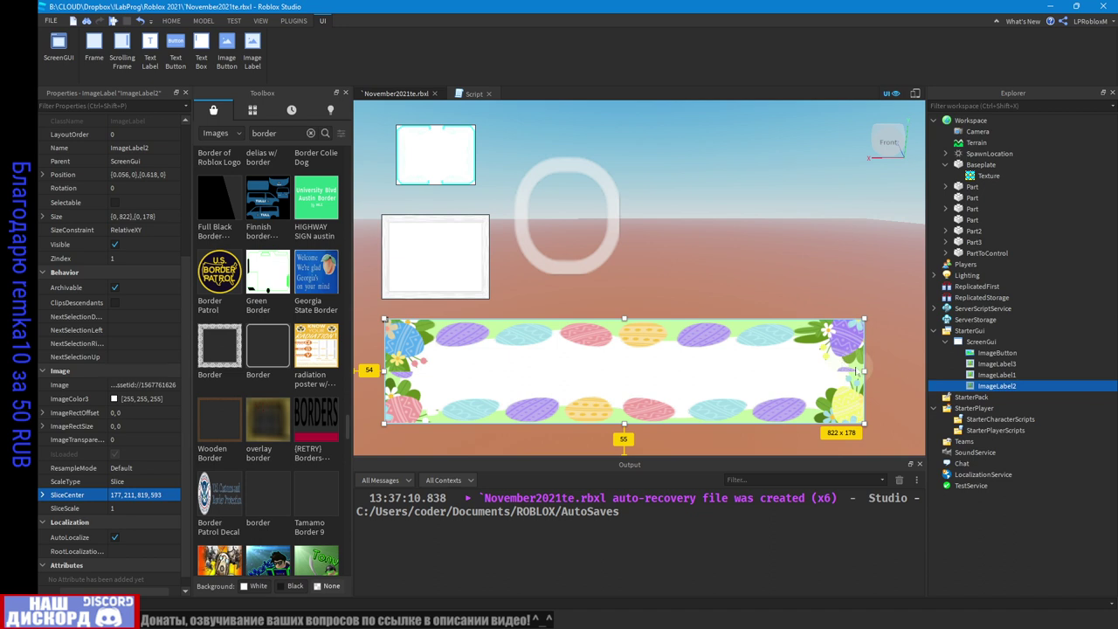
pyautogui.moveTo(863, 369); pyautogui.dragTo(647, 376)
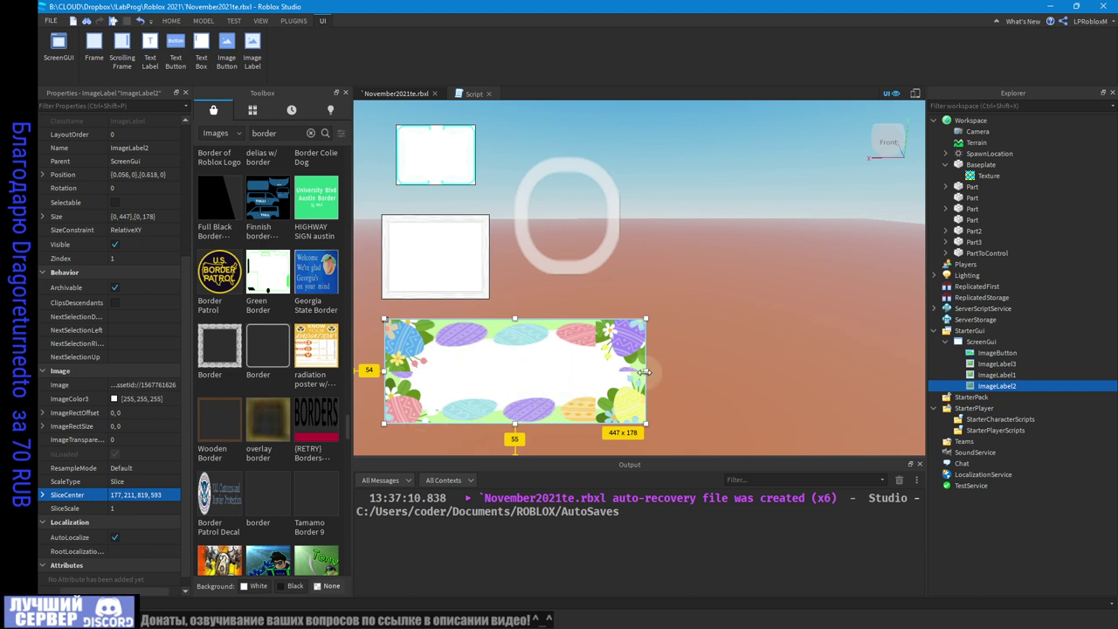
pyautogui.moveTo(643, 372); pyautogui.dragTo(811, 384)
pyautogui.moveTo(599, 322); pyautogui.dragTo(584, 203)
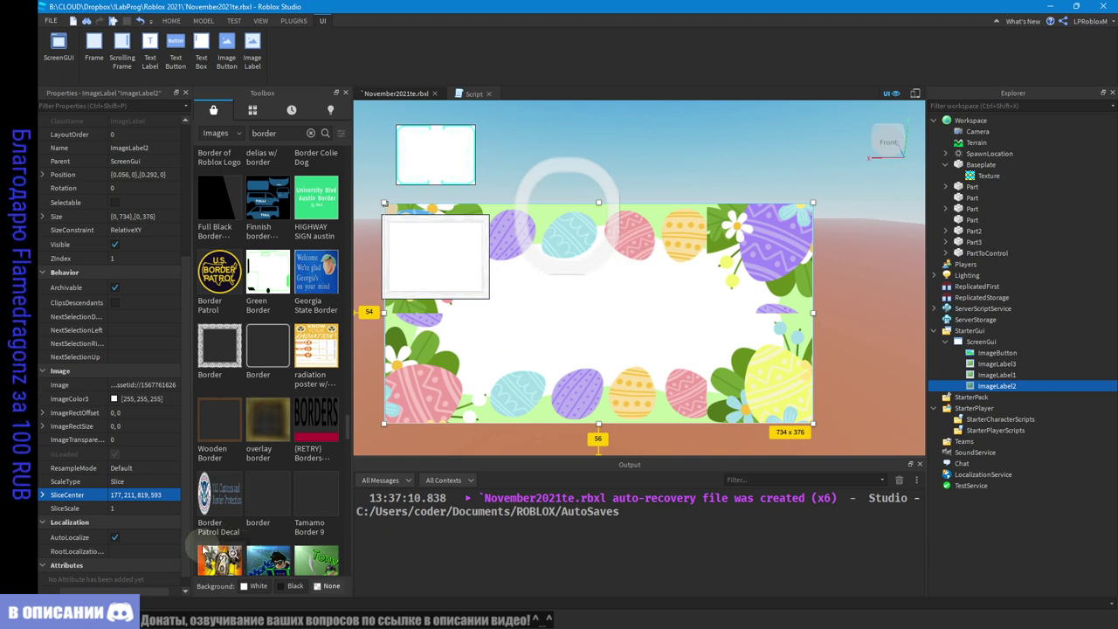
# - Move ImageLabel2 clear of the white frame images and resize it to a tall format of about 427 x 514
pyautogui.moveTo(632, 340); pyautogui.dragTo(716, 353)
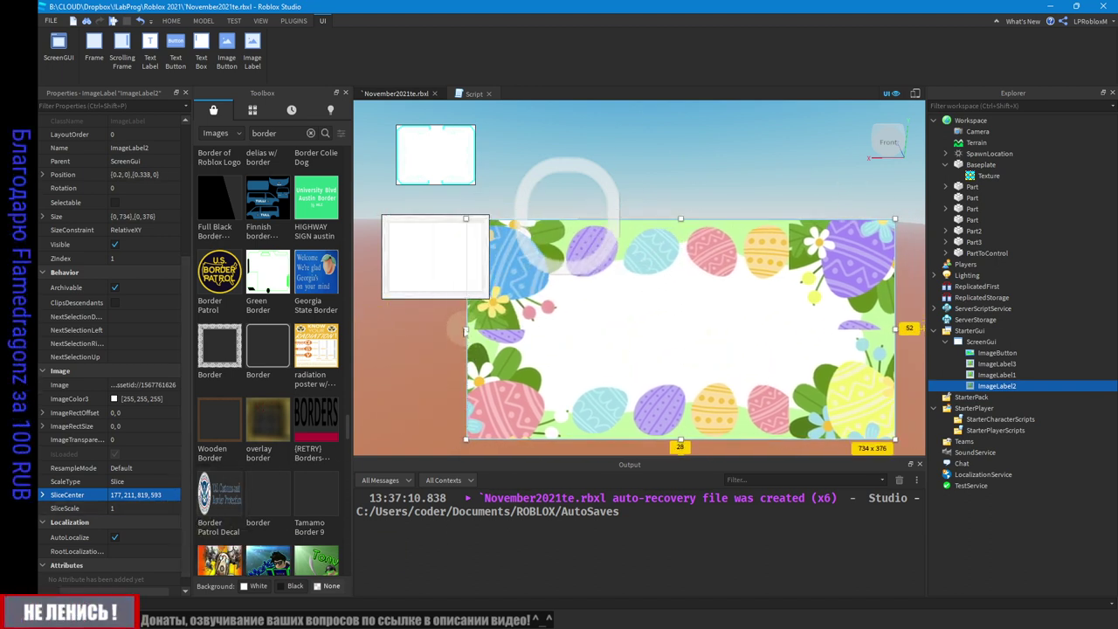
pyautogui.moveTo(467, 330); pyautogui.dragTo(556, 330)
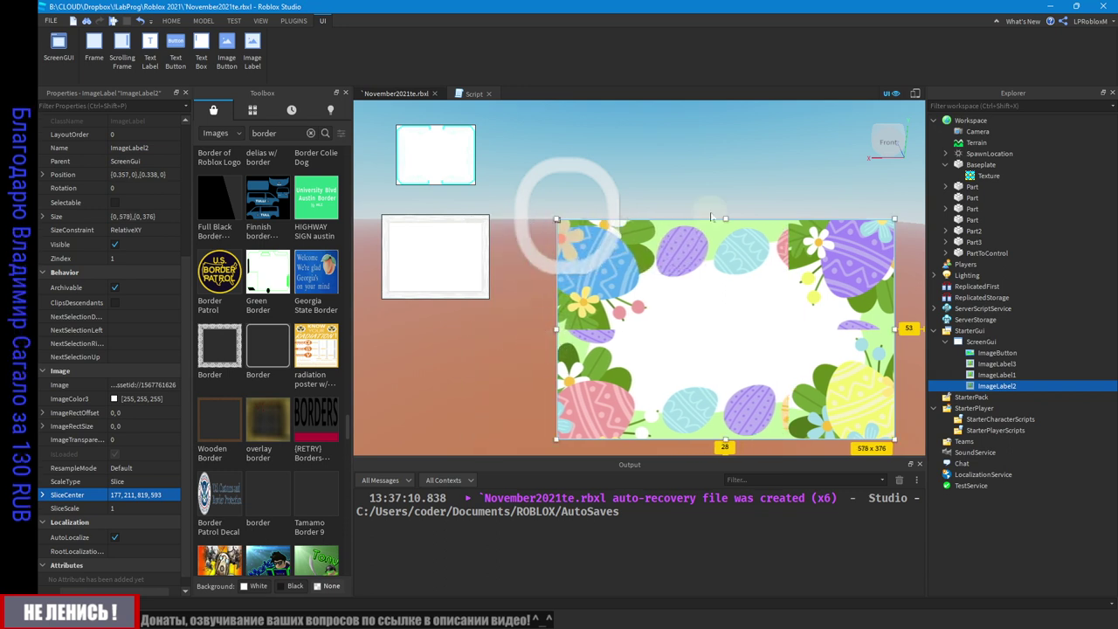
pyautogui.moveTo(725, 216); pyautogui.dragTo(726, 201)
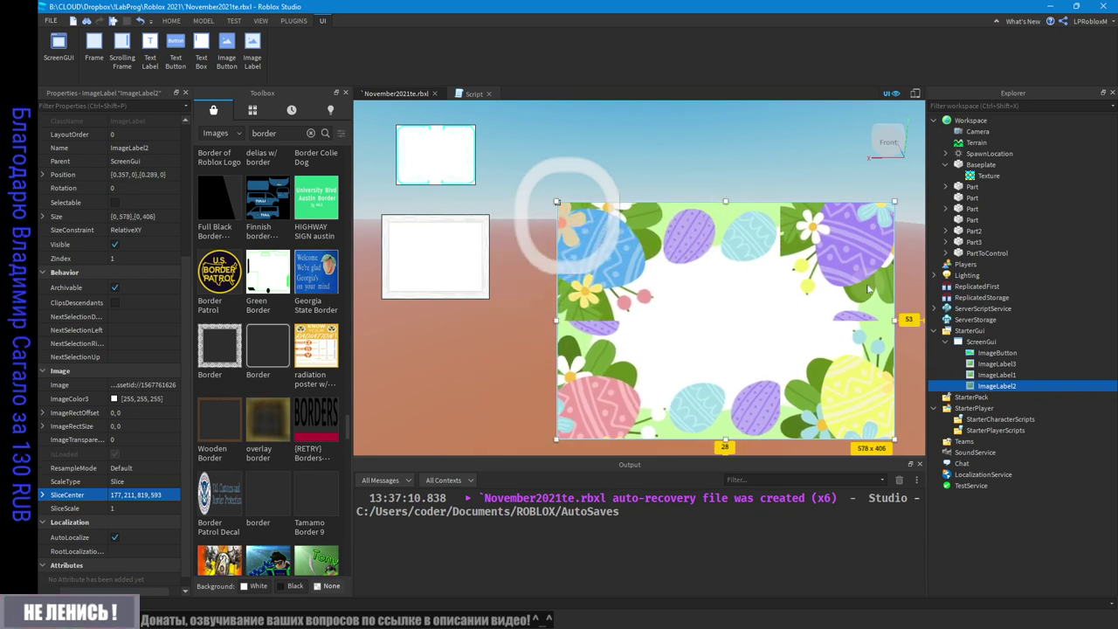
pyautogui.moveTo(895, 320); pyautogui.dragTo(806, 321)
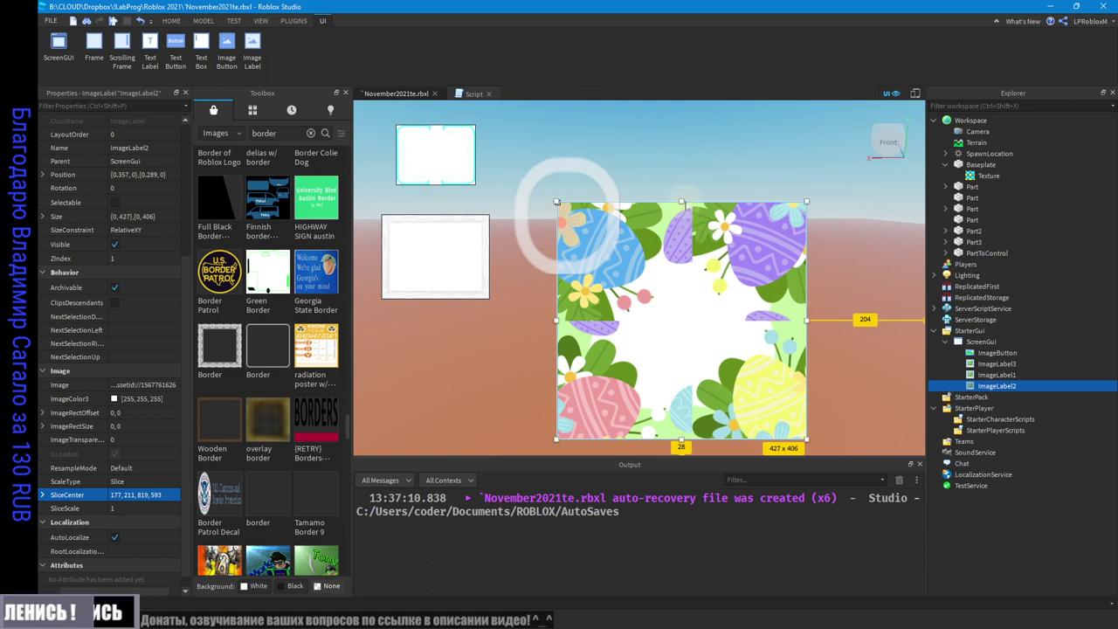
pyautogui.moveTo(683, 200); pyautogui.dragTo(695, 112)
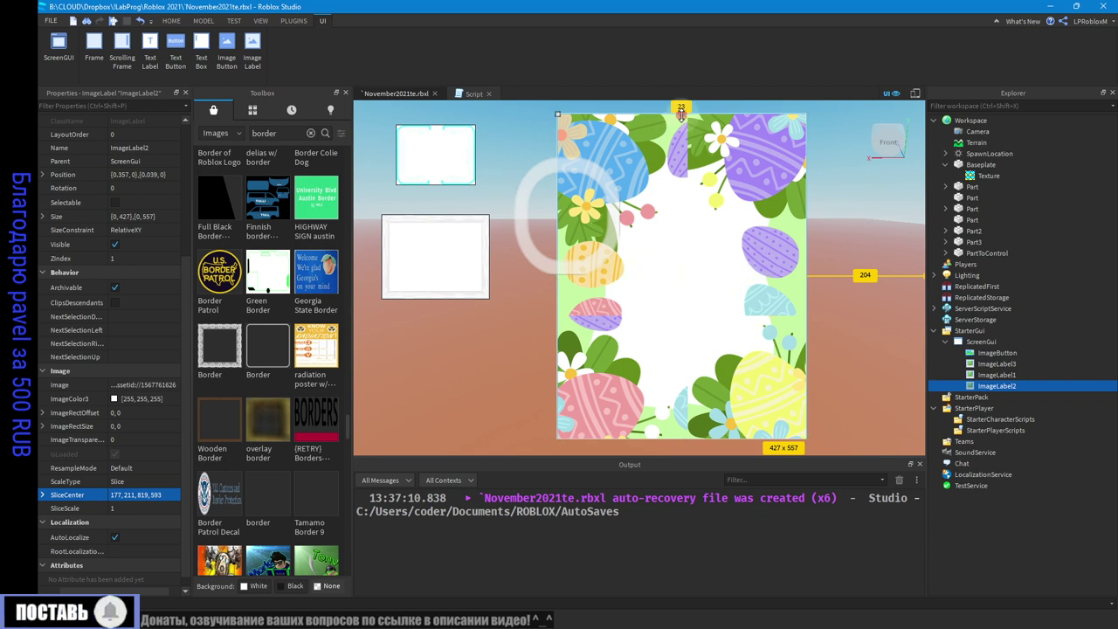
pyautogui.moveTo(681, 114); pyautogui.dragTo(679, 140)
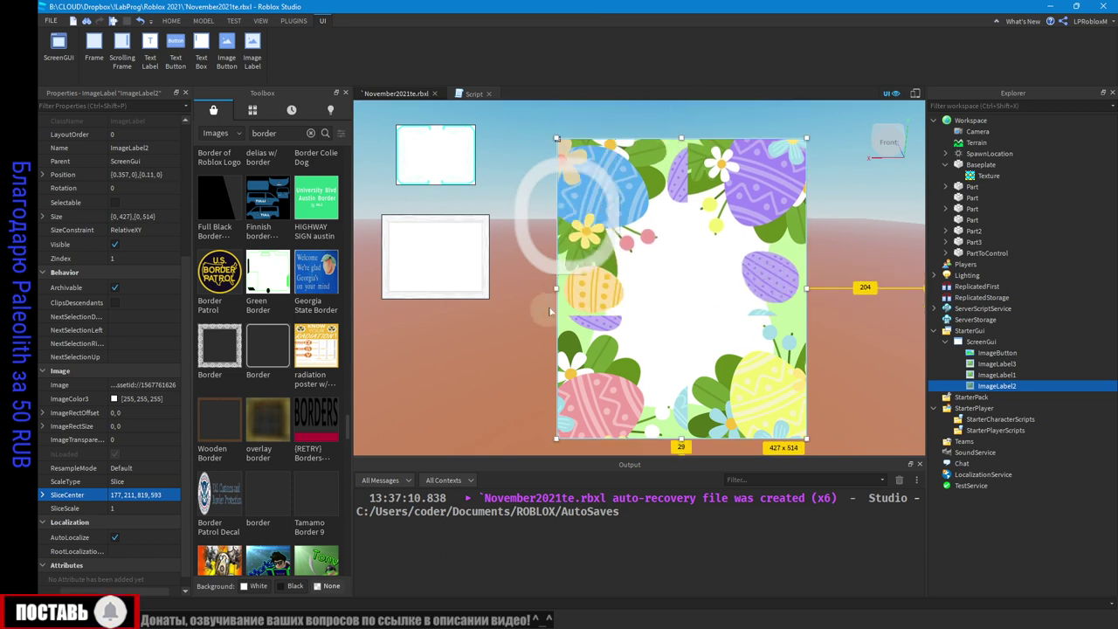
# - Widen ImageLabel2 on both sides, then shrink it from its upper-left corner to about 570 x 452
pyautogui.moveTo(557, 299); pyautogui.dragTo(436, 302)
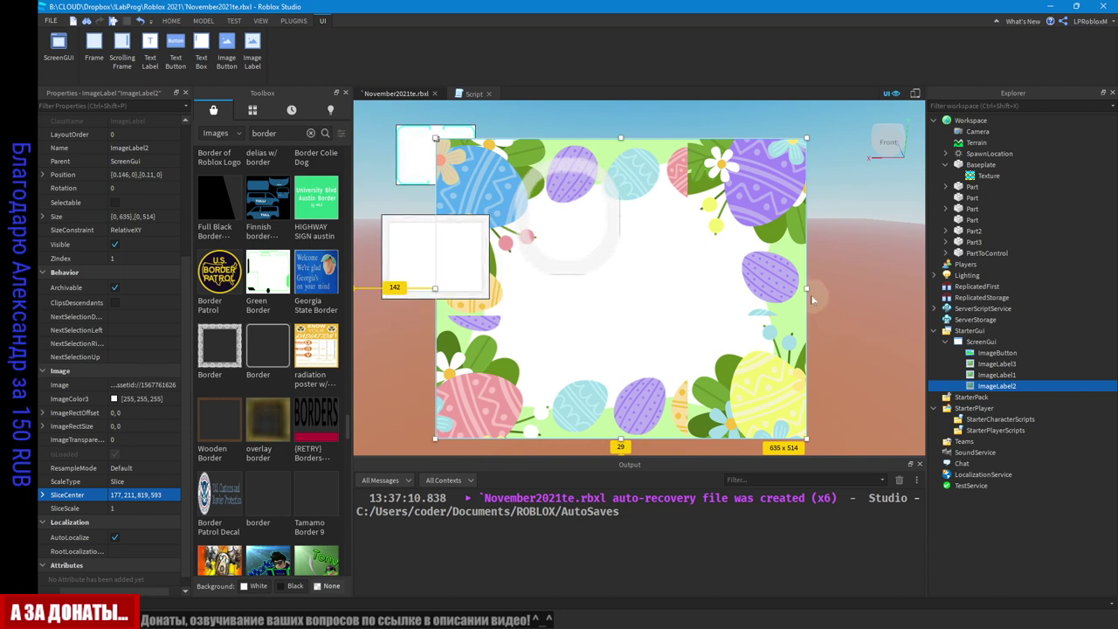
pyautogui.moveTo(807, 292); pyautogui.dragTo(870, 288)
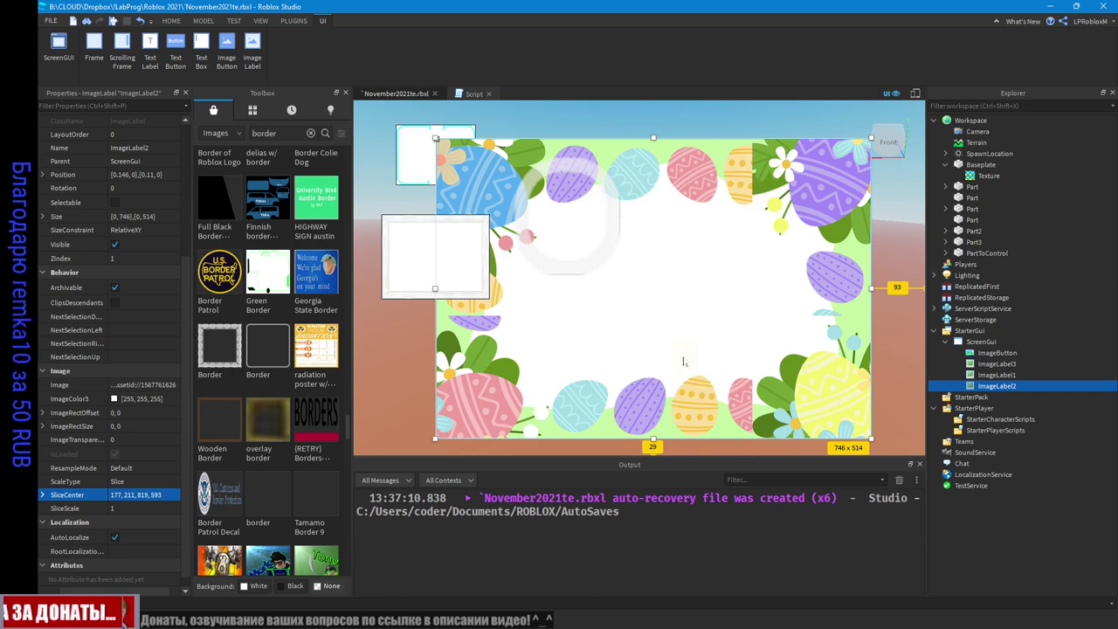
pyautogui.moveTo(435, 138); pyautogui.dragTo(536, 174)
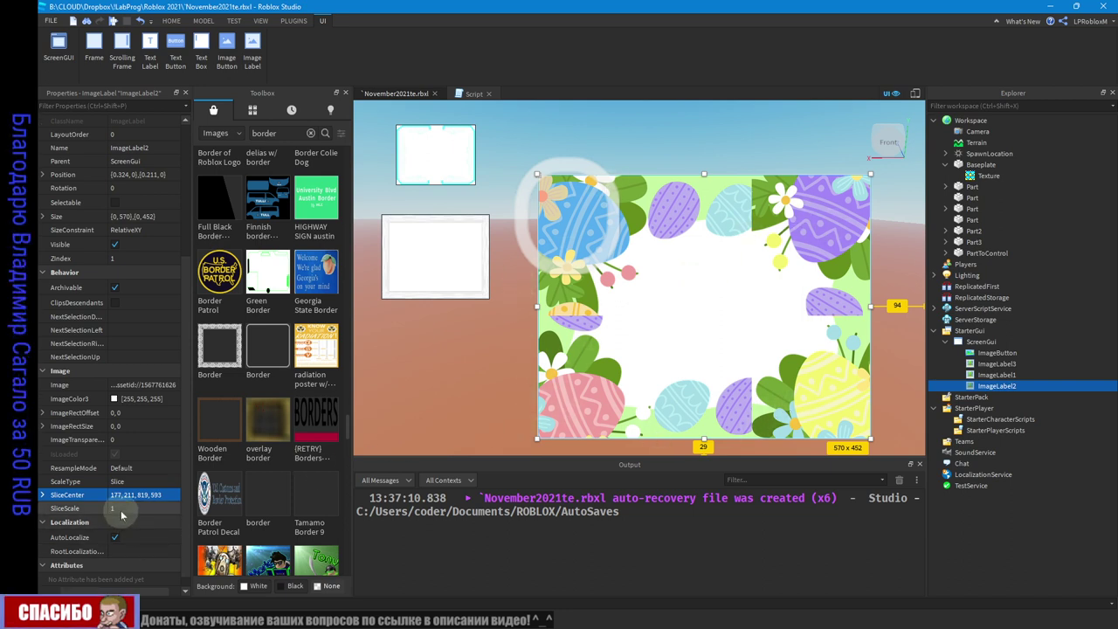
# - Set the SliceScale of ImageLabel2 to 0.5
pyautogui.click(153, 509)
pyautogui.write('0.5')
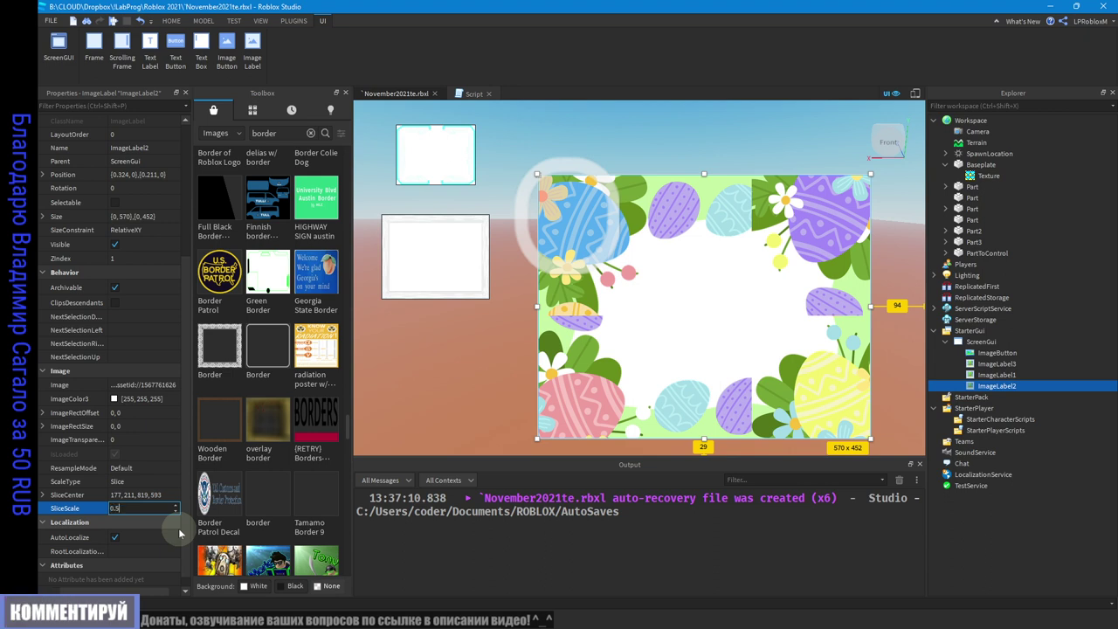
pyautogui.press('Return')
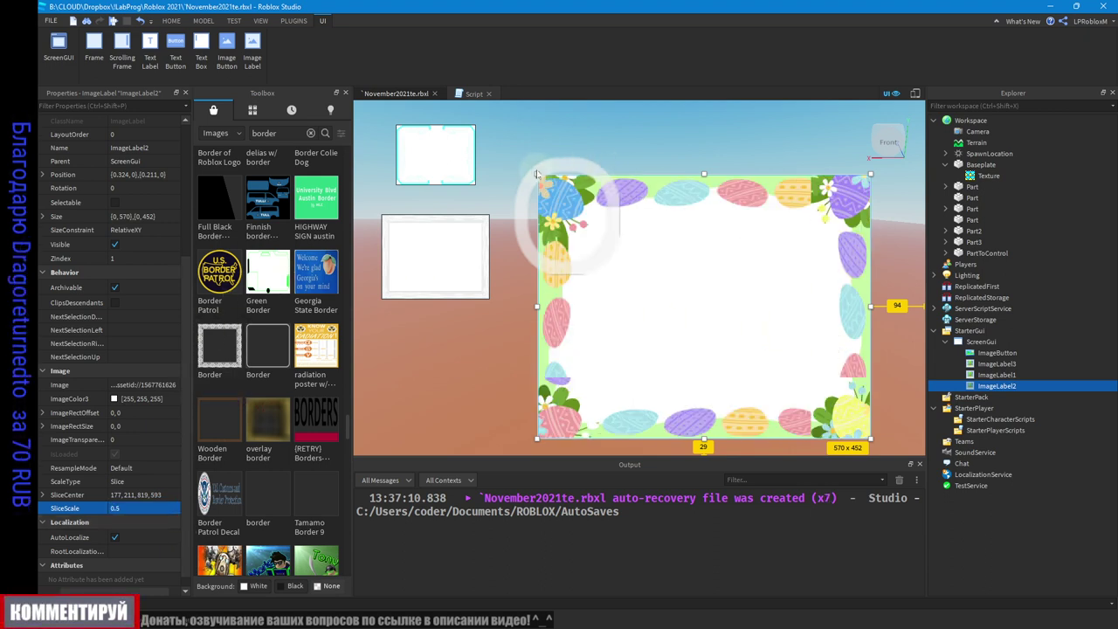
# - Enlarge ImageLabel2 from its upper-left corner to about 646 x 519, then narrow it to about 412 x 511
pyautogui.moveTo(534, 172); pyautogui.dragTo(492, 135)
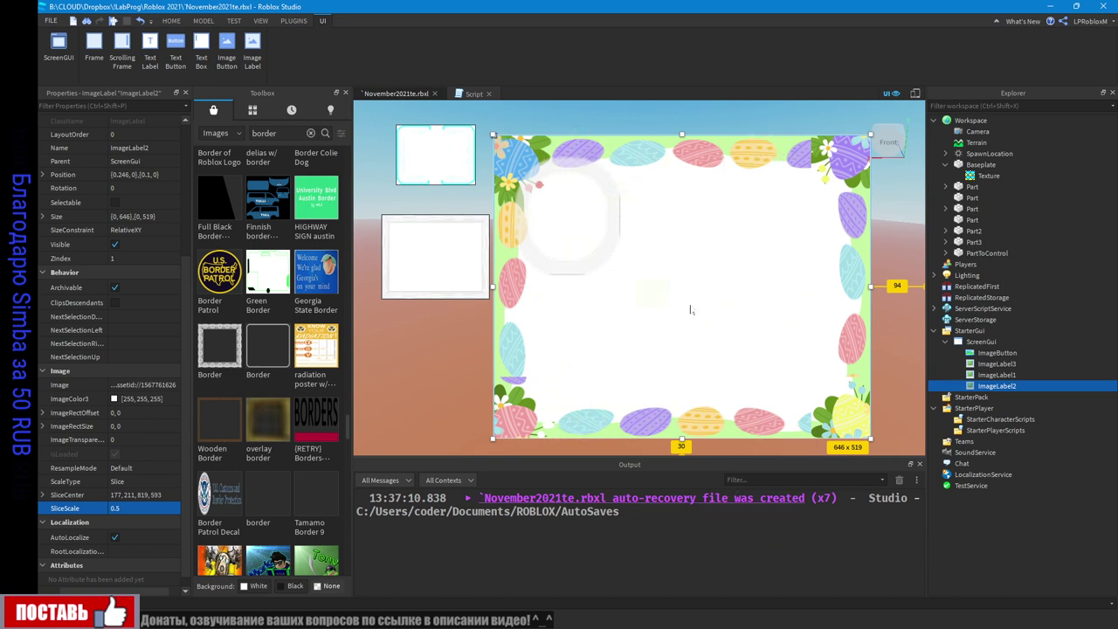
pyautogui.moveTo(492, 136); pyautogui.dragTo(626, 140)
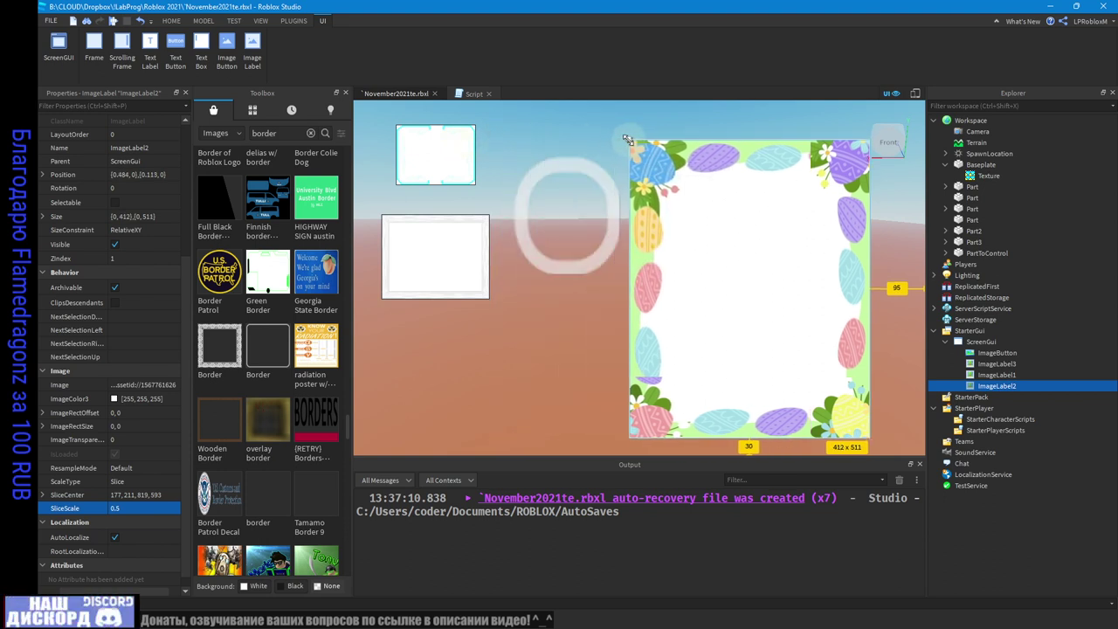
# - Enlarge the white-framed ImageButton to about 374 x 335 and set its SliceScale to 1
pyautogui.click(475, 255)
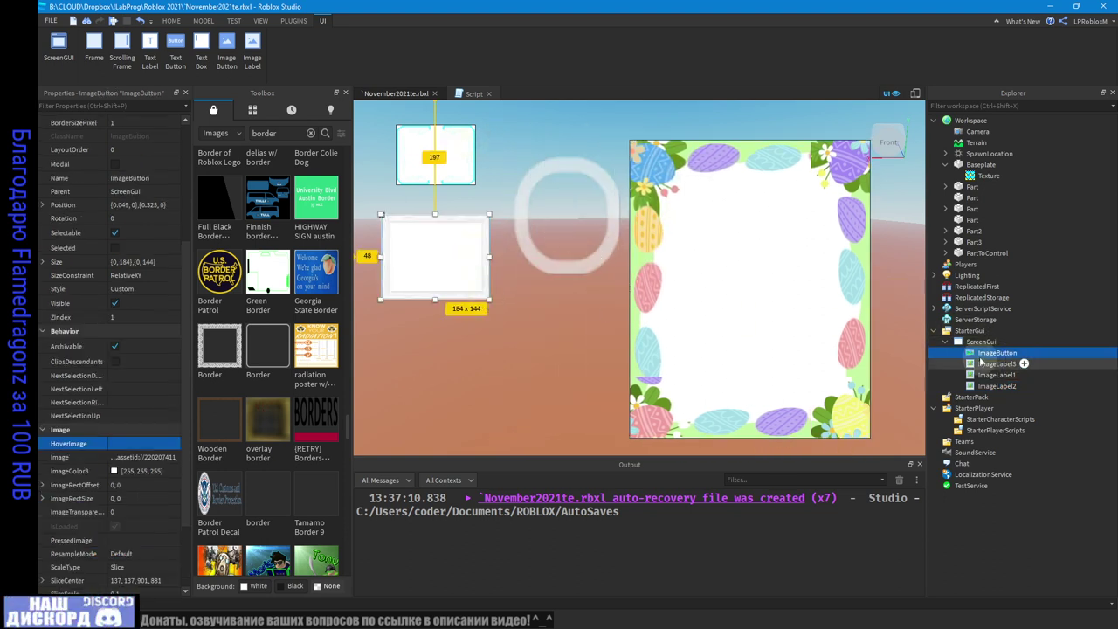
pyautogui.moveTo(488, 299); pyautogui.dragTo(599, 410)
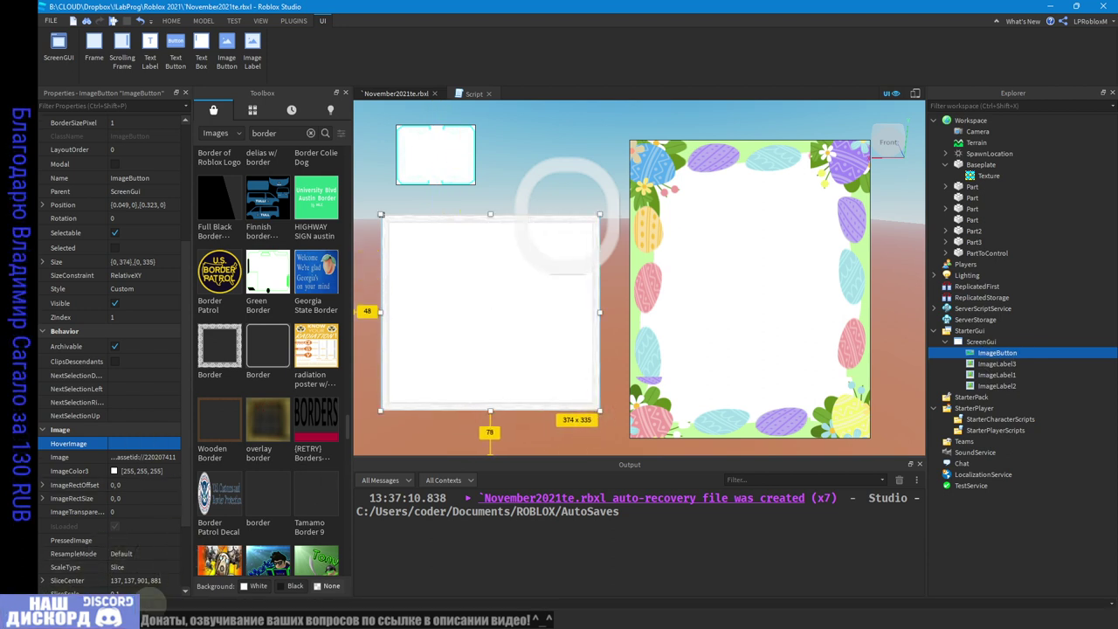
pyautogui.scroll(-3, 122, 437)
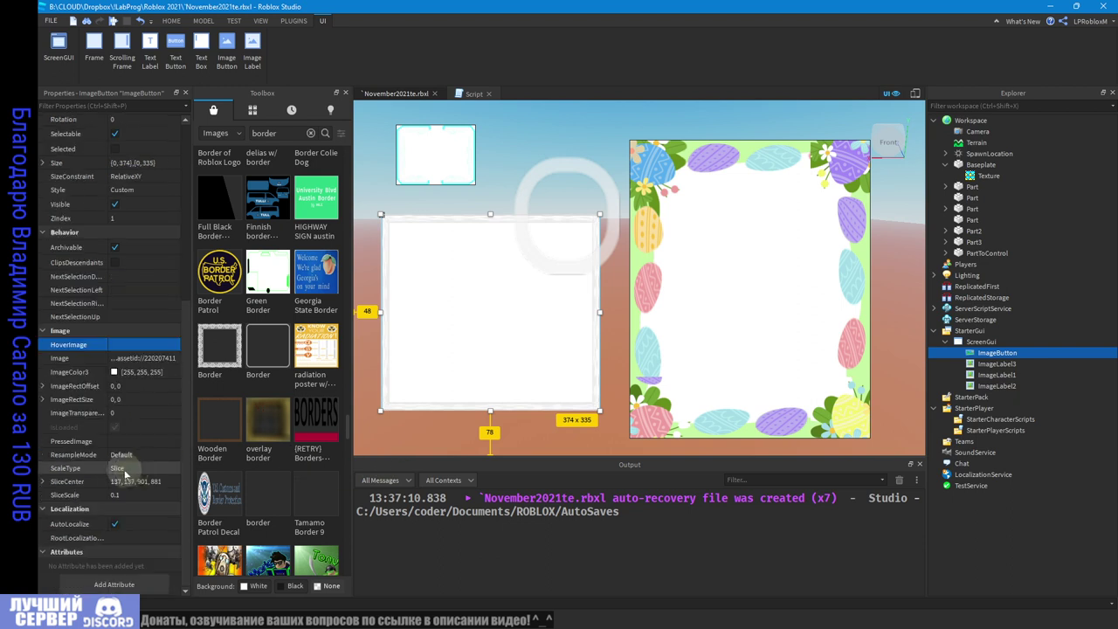
pyautogui.click(128, 495)
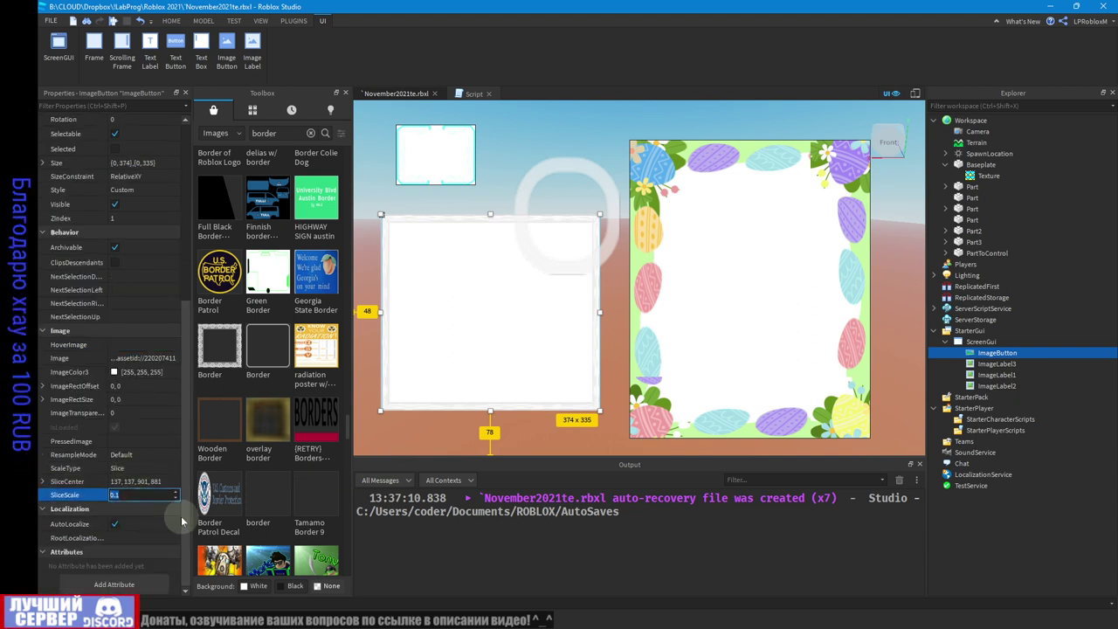
pyautogui.write('1')
pyautogui.press('Return')
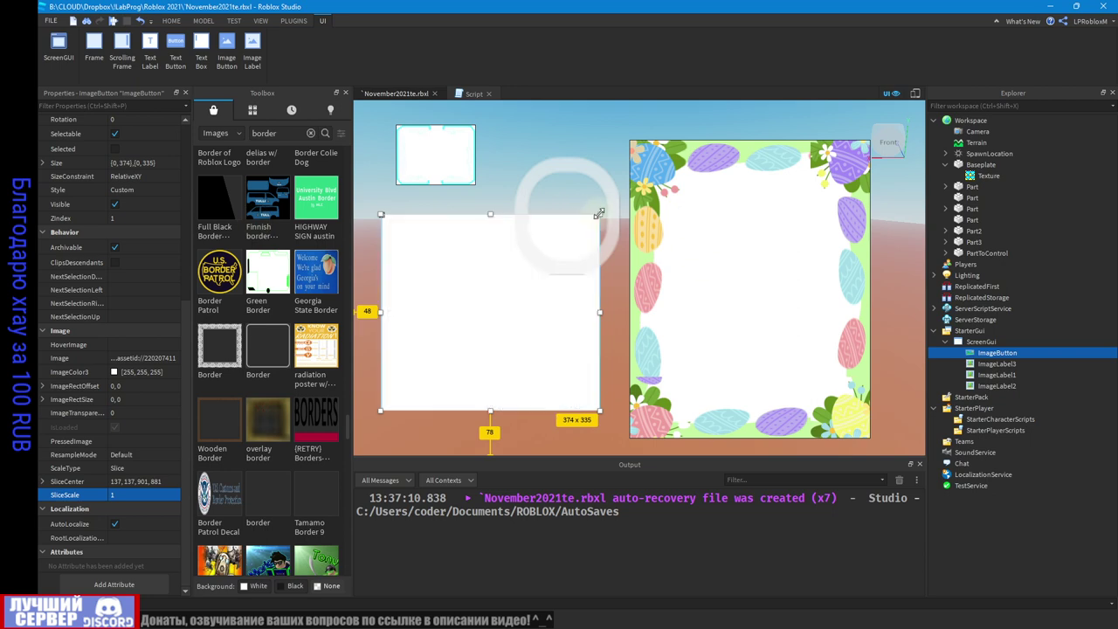
# - Enlarge the ImageButton from its upper-right corner to about 472 x 399 and set its SliceScale to 0.3
pyautogui.moveTo(600, 214); pyautogui.dragTo(655, 177)
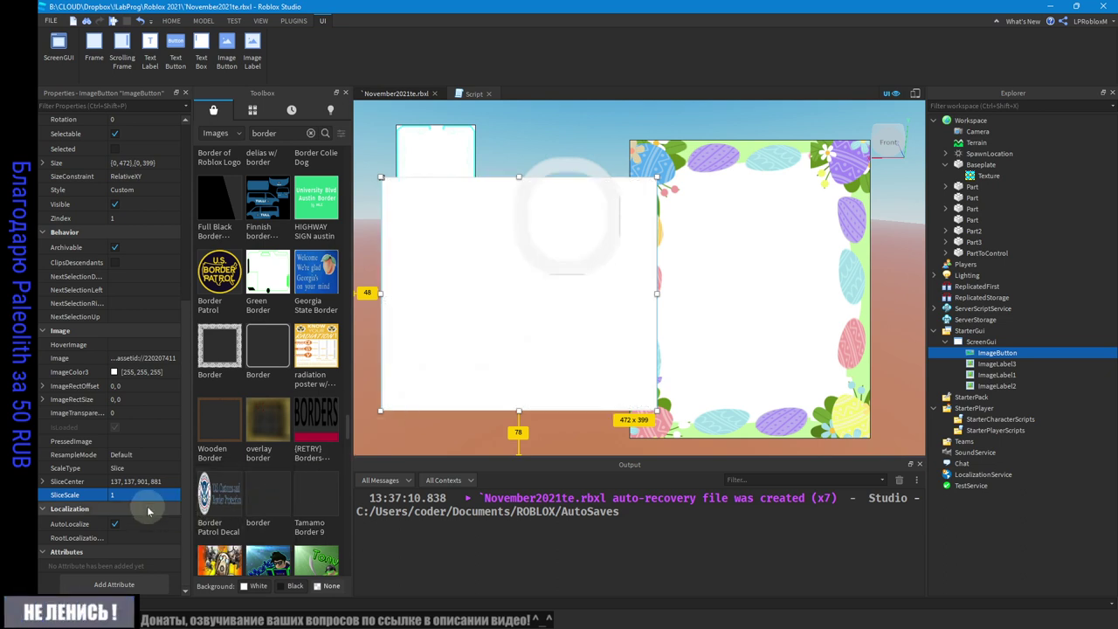
pyautogui.click(134, 496)
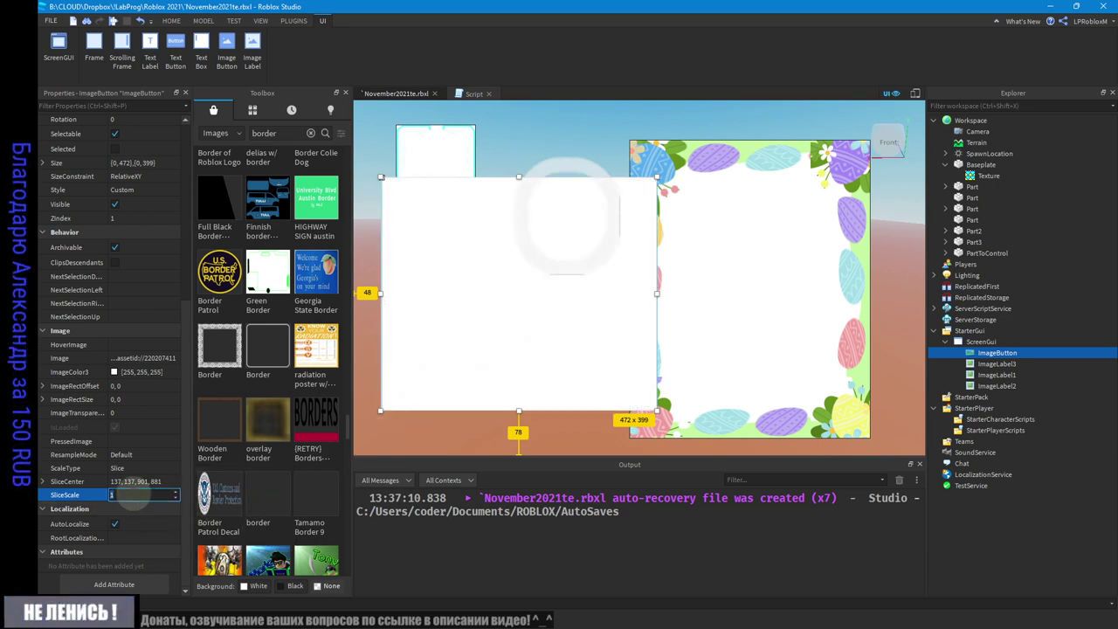
pyautogui.press('Return')
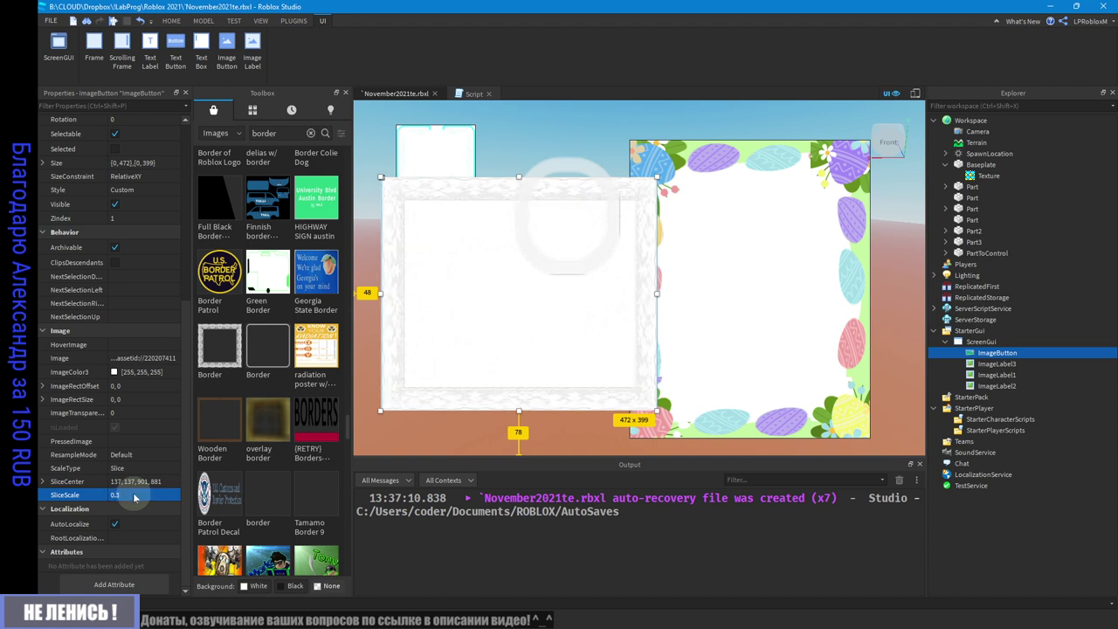
# - Stretch the ImageButton to a wide format of about 838 x 431, then shrink it to about 411 x 349
pyautogui.moveTo(657, 411); pyautogui.dragTo(869, 429)
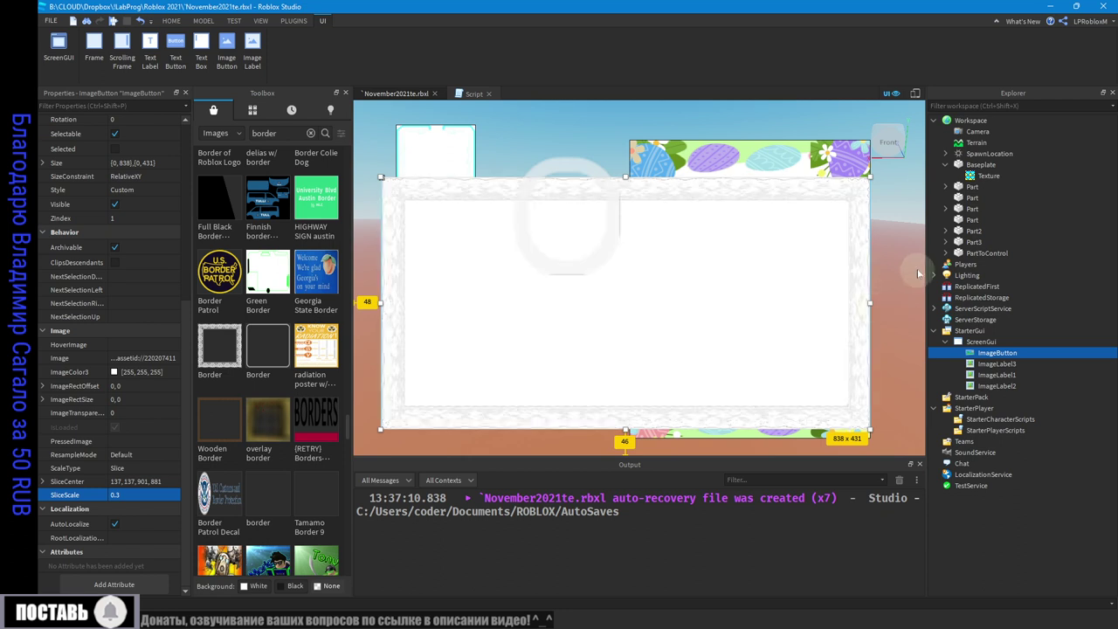
pyautogui.moveTo(871, 430); pyautogui.dragTo(624, 381)
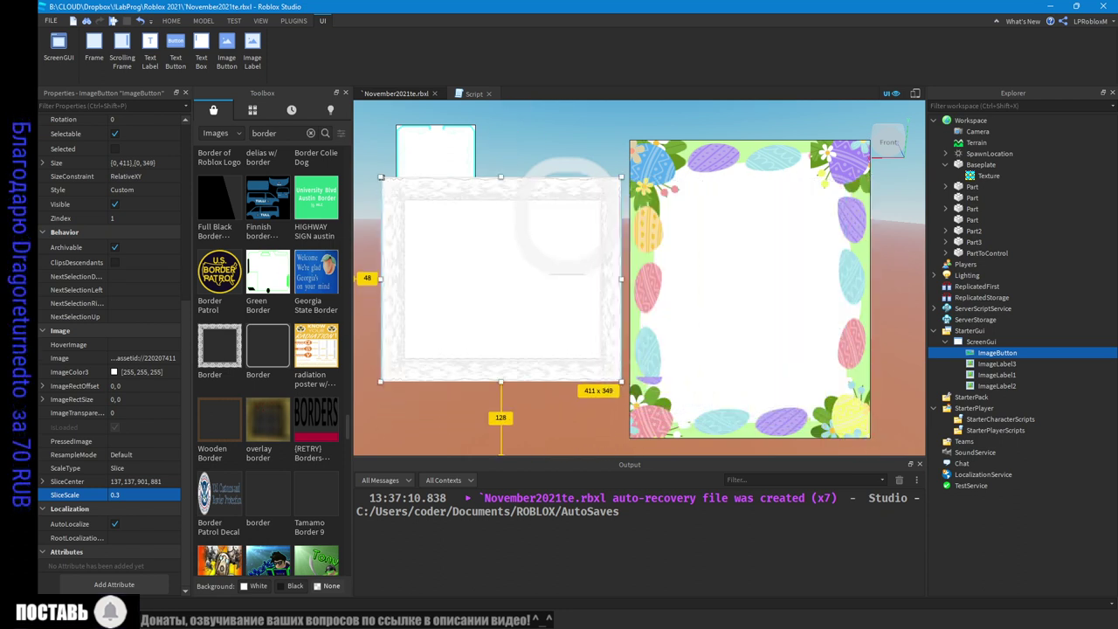
# - Switch to the browser, maximize the 9-Slice Editor forum article, and review its introduction, distorted-border examples and scaling rules for the nine sub-images
pyautogui.moveTo(38, 35); pyautogui.dragTo(852, 30)
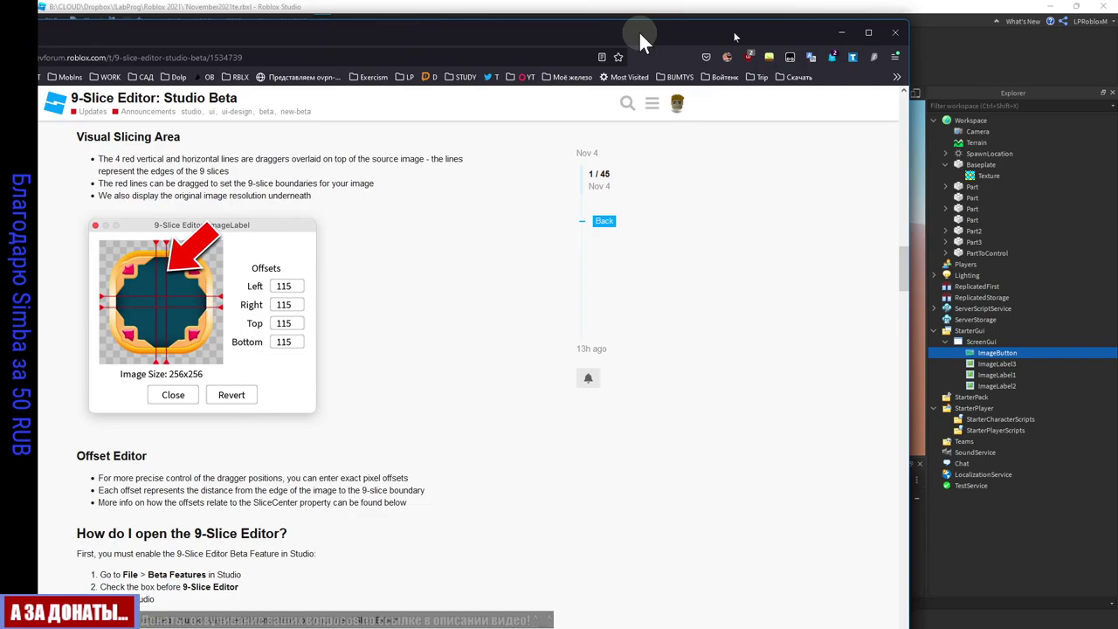
pyautogui.moveTo(642, 39); pyautogui.dragTo(853, 2)
pyautogui.scroll(14, 642, 244)
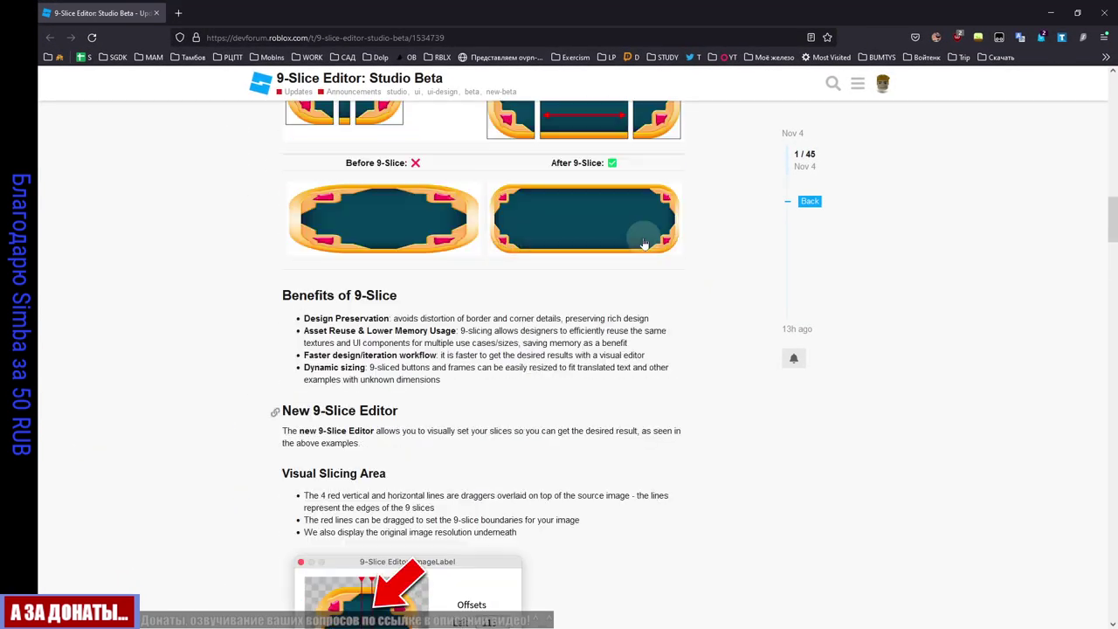
pyautogui.scroll(8, 642, 249)
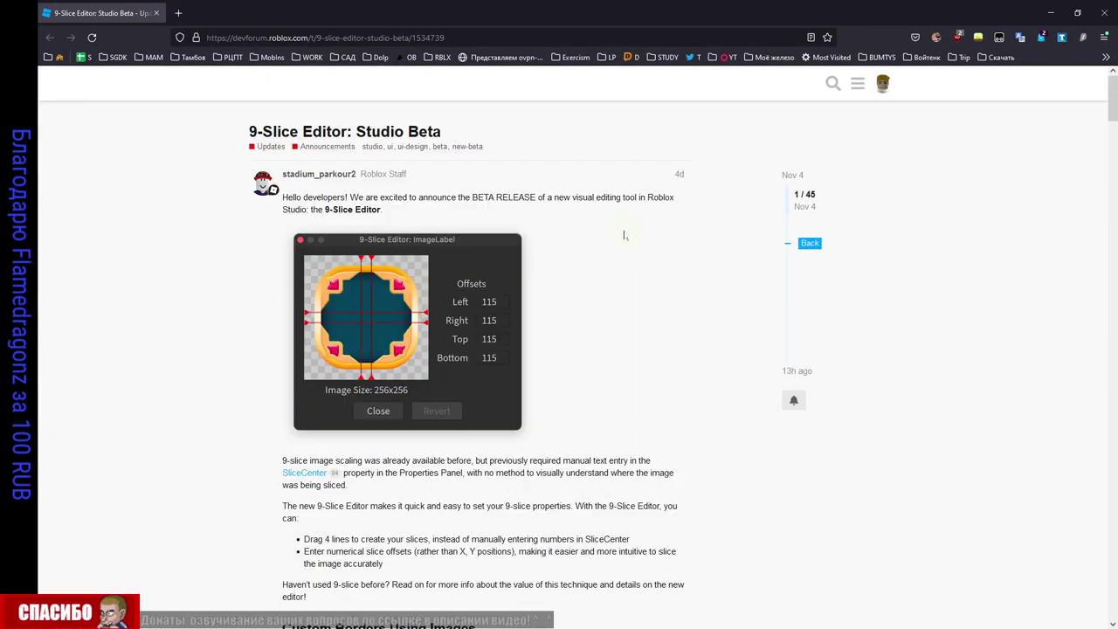
pyautogui.scroll(-10, 567, 252)
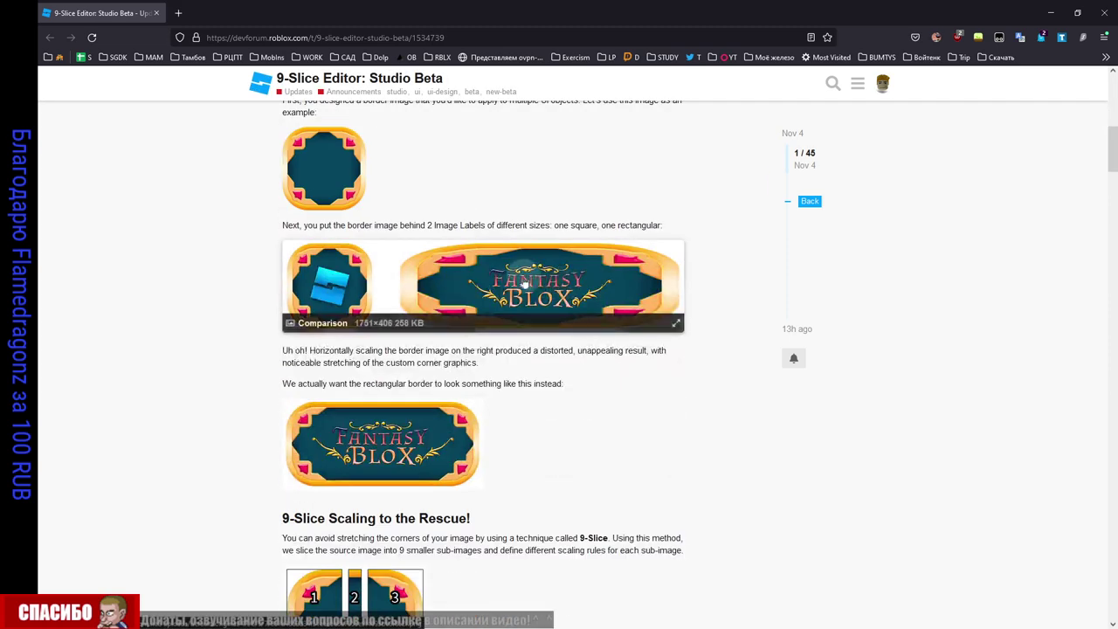
pyautogui.scroll(3, 420, 203)
pyautogui.scroll(-2, 420, 204)
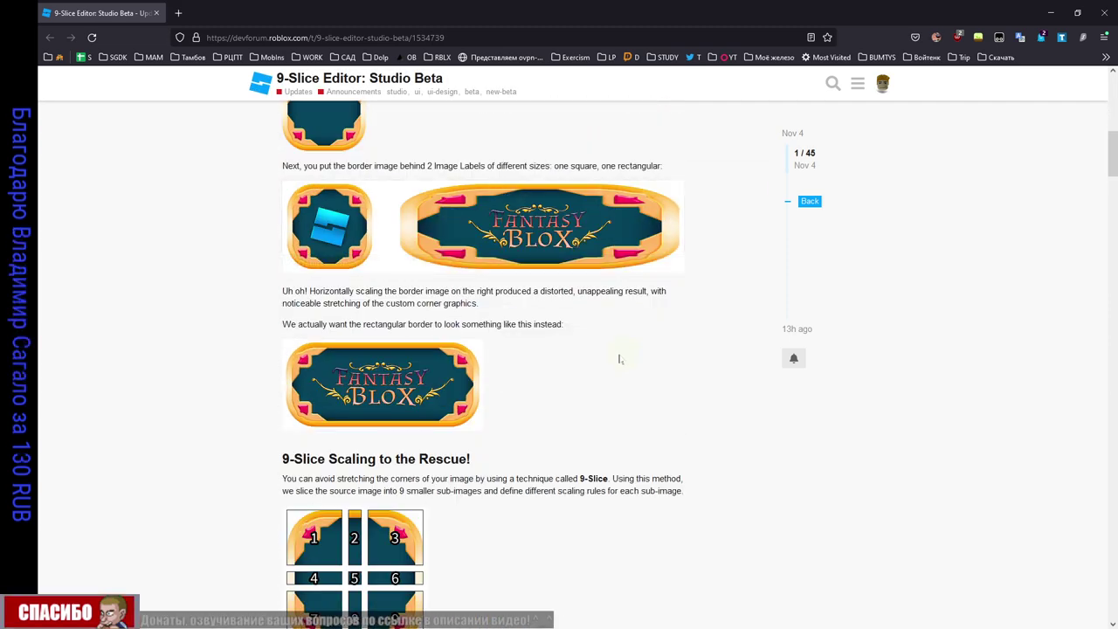
pyautogui.scroll(-3, 533, 324)
pyautogui.scroll(-1, 475, 289)
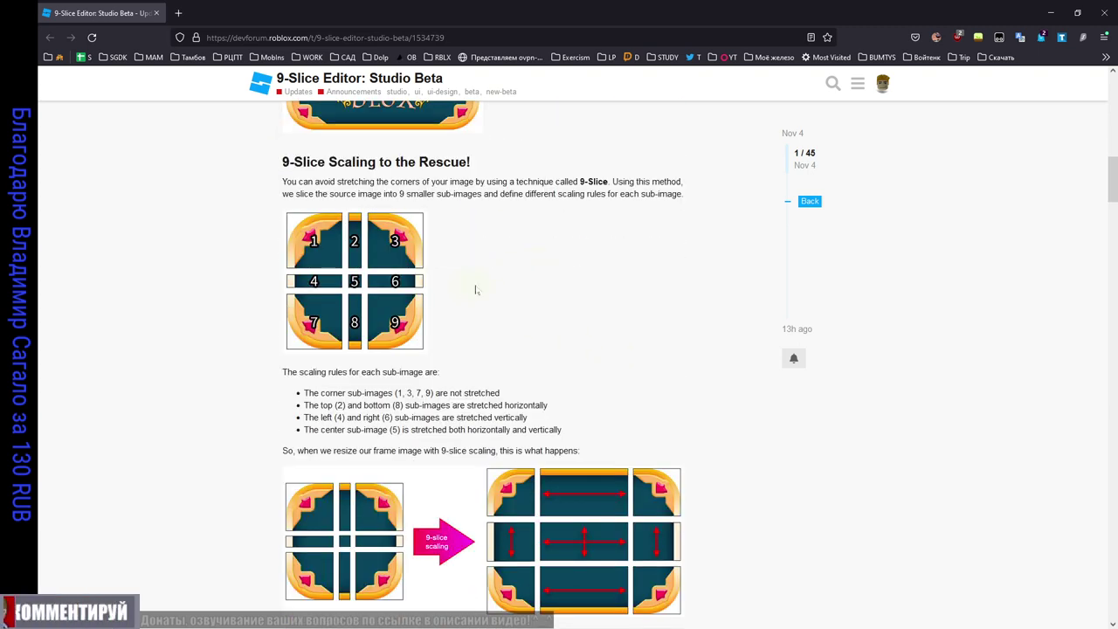
pyautogui.scroll(-5, 564, 414)
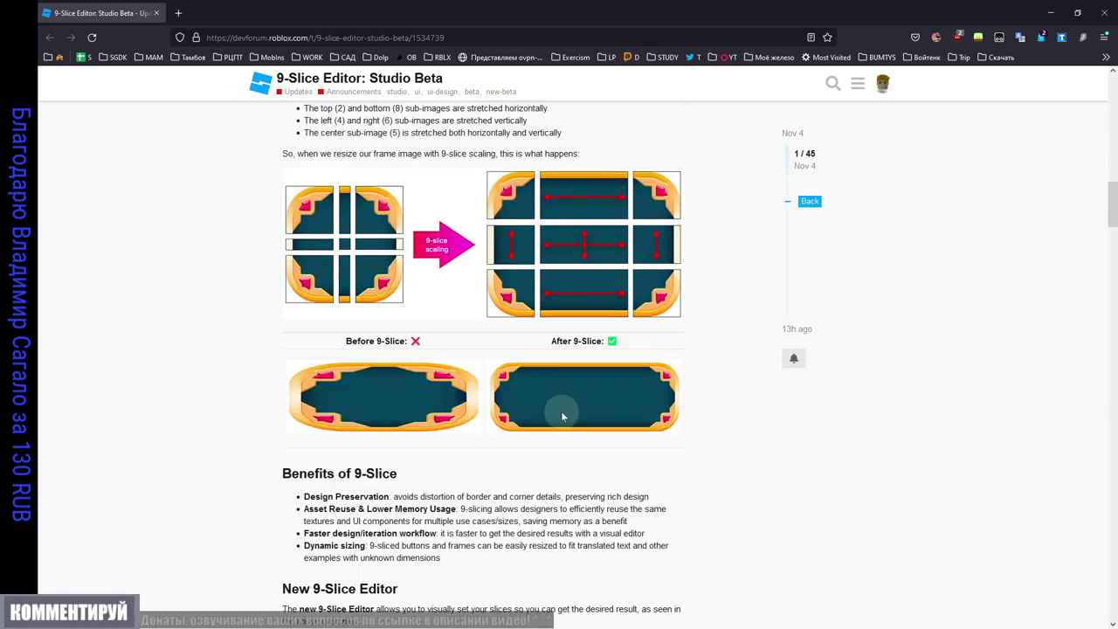
pyautogui.scroll(1, 582, 293)
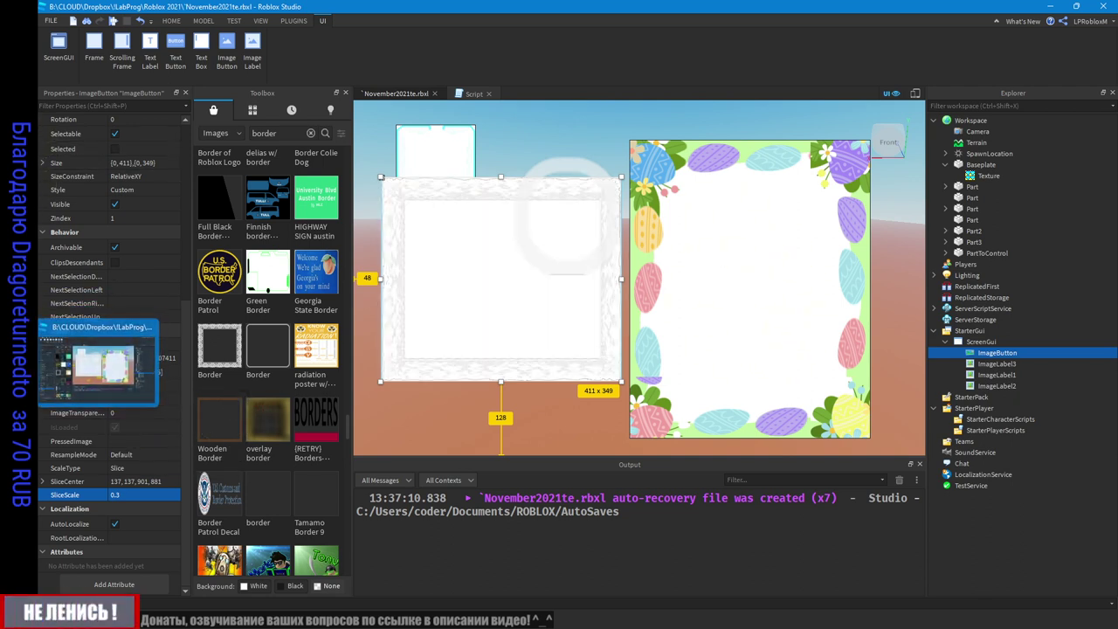
# - Return to the forum article in the browser and read the Benefits of 9-Slice and New 9-Slice Editor sections
pyautogui.moveTo(18, 91)
pyautogui.click(99, 144)
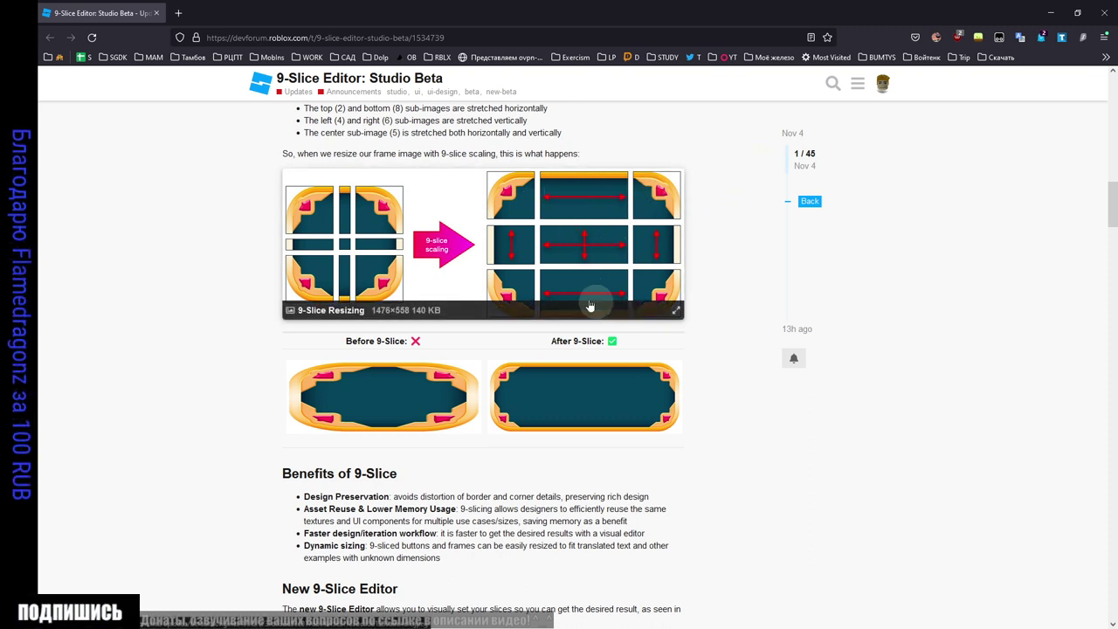
pyautogui.scroll(-2, 747, 399)
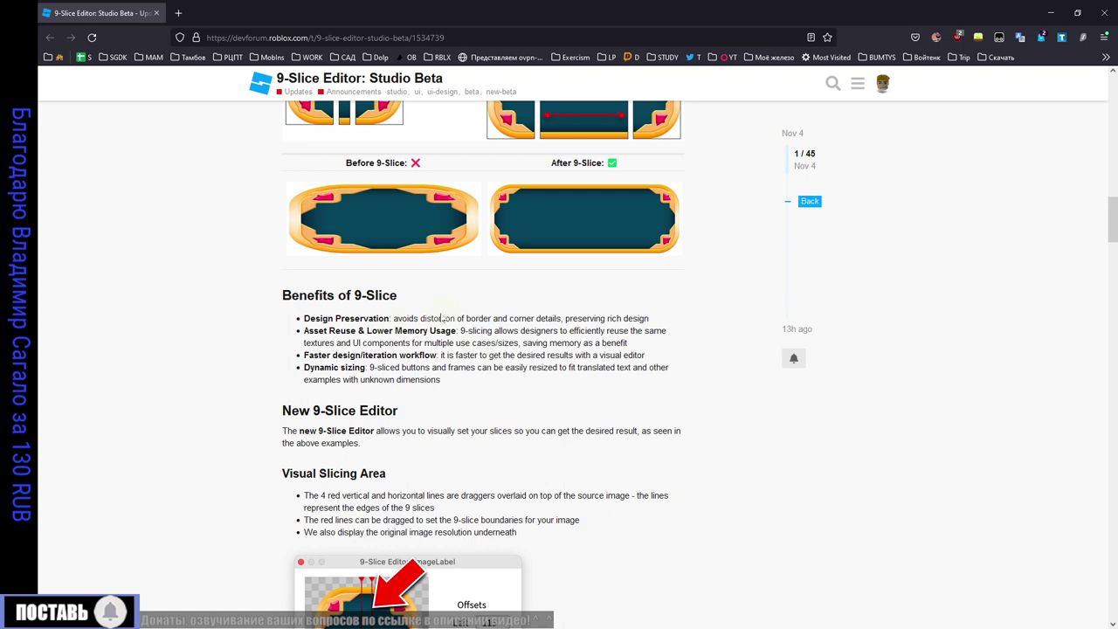
pyautogui.scroll(-1, 443, 318)
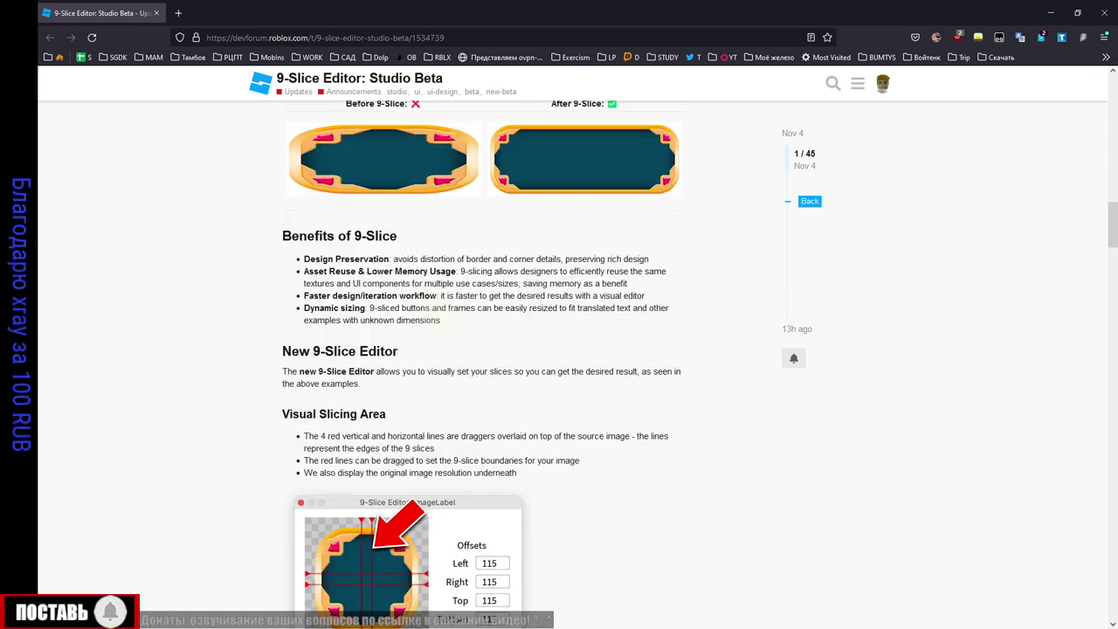